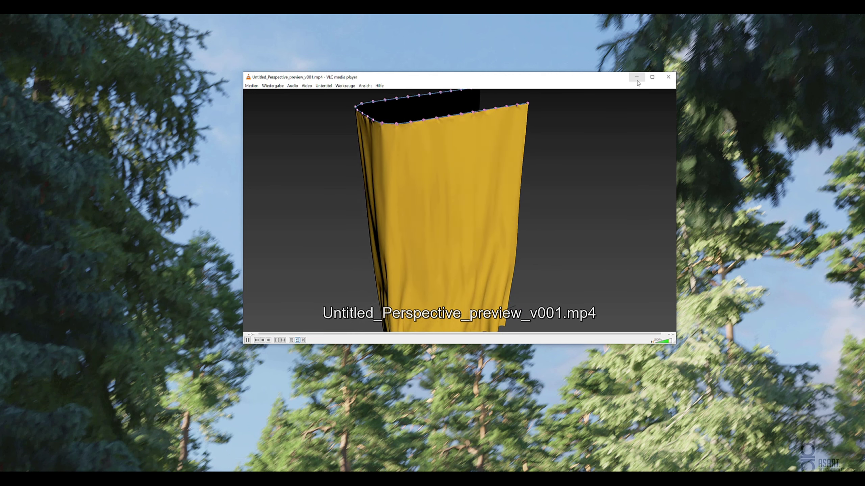
- Close the VLC window playing the curtain cloth preview video
{"action": "left_click", "coordinate": [667, 77]}
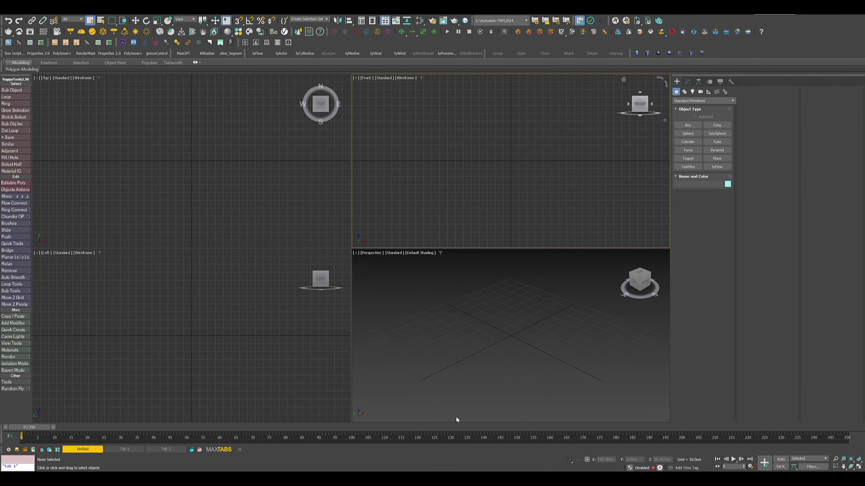
- Maximize the Perspective view and draw a rectangle spline on the ground grid
{"action": "left_click", "coordinate": [858, 468]}
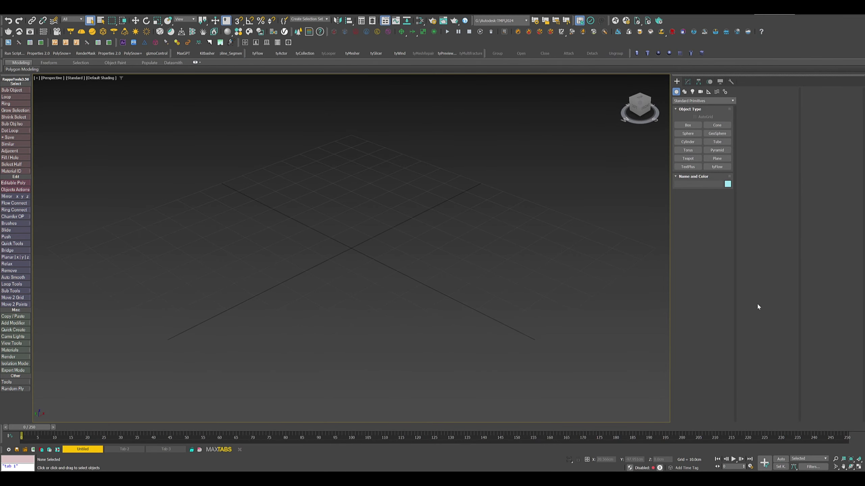
{"action": "left_click", "coordinate": [687, 81]}
{"action": "left_click", "coordinate": [676, 82]}
{"action": "left_click", "coordinate": [683, 92]}
{"action": "left_click", "coordinate": [717, 134]}
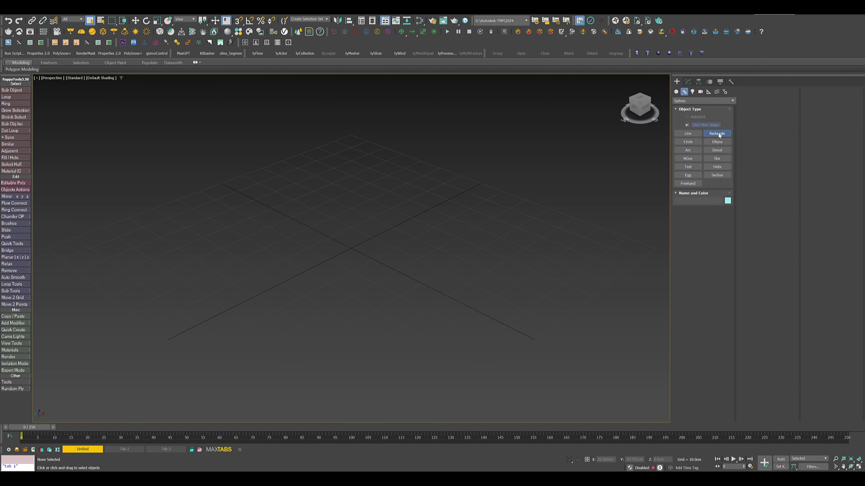
{"action": "left_click_drag", "start_coordinate": [245, 244], "coordinate": [572, 194]}
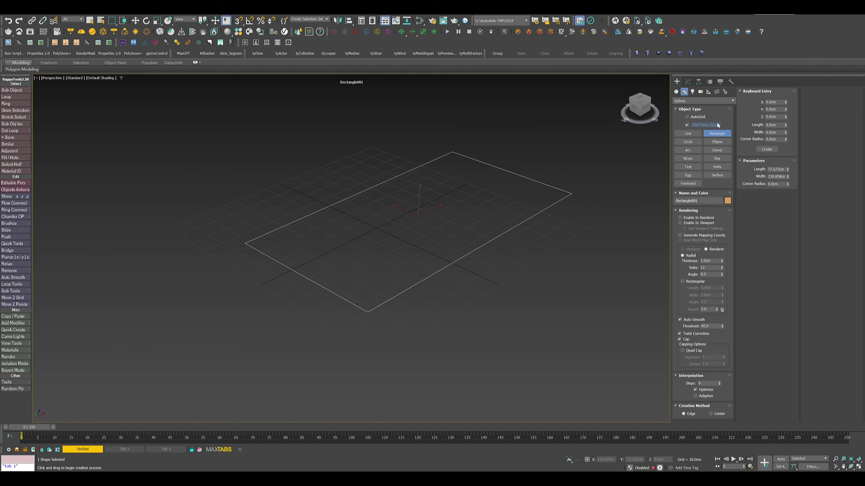
- Set the rectangle's length to 100 cm and width to 150 cm
{"action": "left_click", "coordinate": [687, 82]}
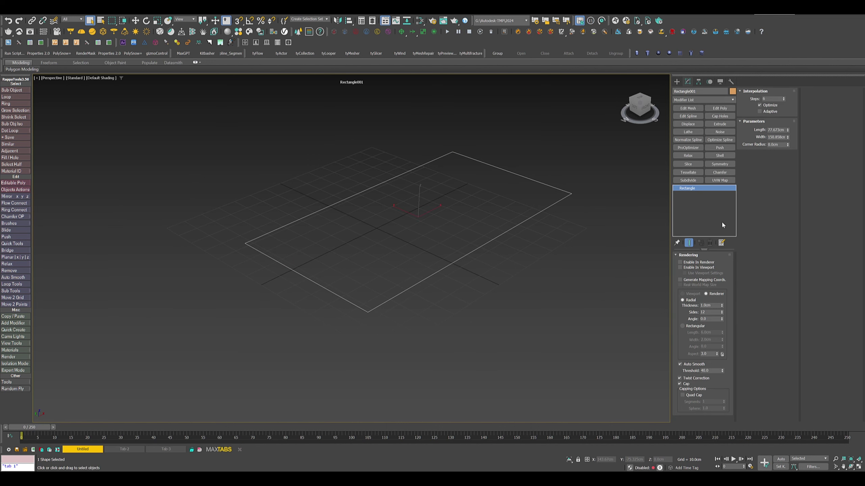
{"action": "double_click", "coordinate": [776, 131]}
{"action": "type", "text": "100"}
{"action": "key", "text": "Return"}
{"action": "left_click", "coordinate": [776, 137]}
{"action": "type", "text": "150"}
{"action": "key", "text": "Return"}
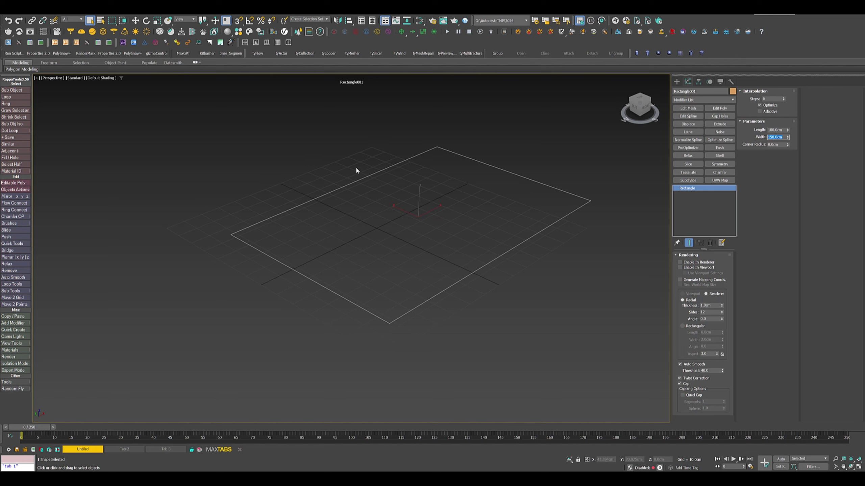
- Reset the rectangle's X and Y position to 0 so it sits at the origin
{"action": "left_click", "coordinate": [135, 21]}
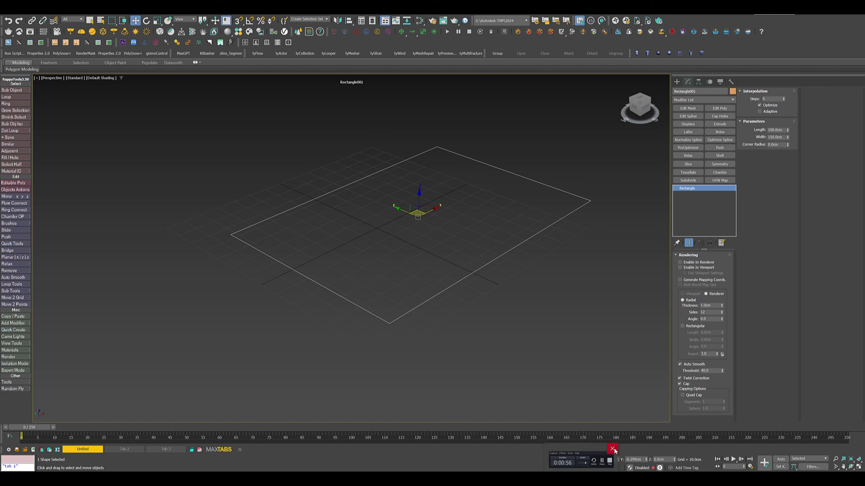
{"action": "right_click", "coordinate": [646, 460]}
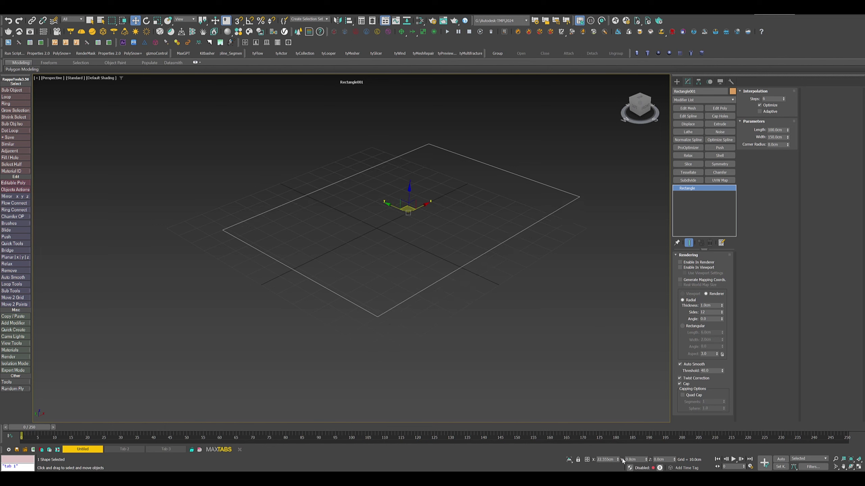
{"action": "right_click", "coordinate": [617, 460]}
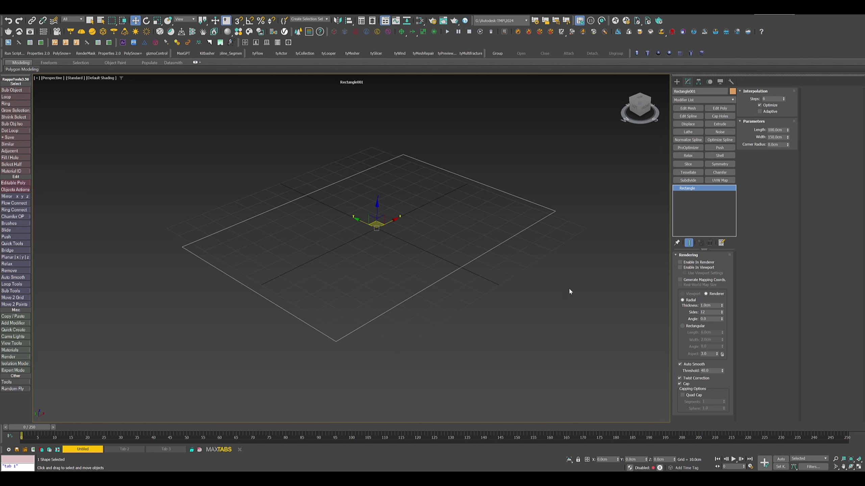
- Add Edit Spline and delete the top-right segment to open the rectangle
{"action": "left_click", "coordinate": [687, 116]}
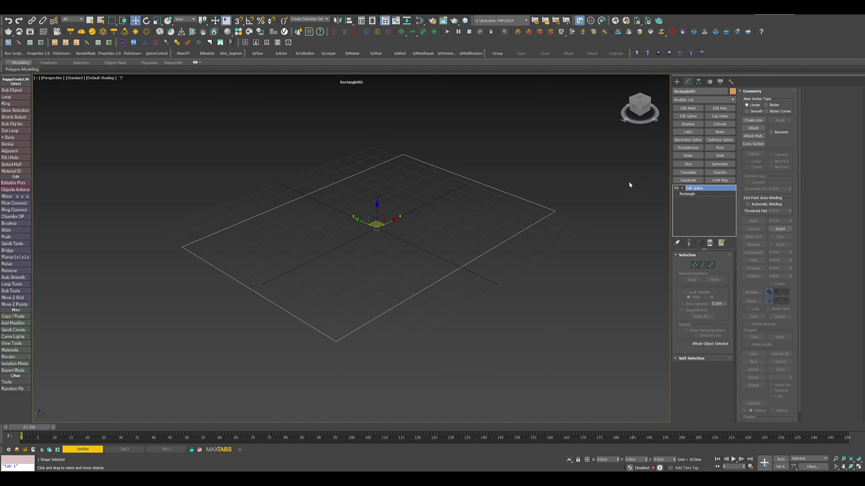
{"action": "left_click", "coordinate": [702, 265]}
{"action": "left_click", "coordinate": [480, 183]}
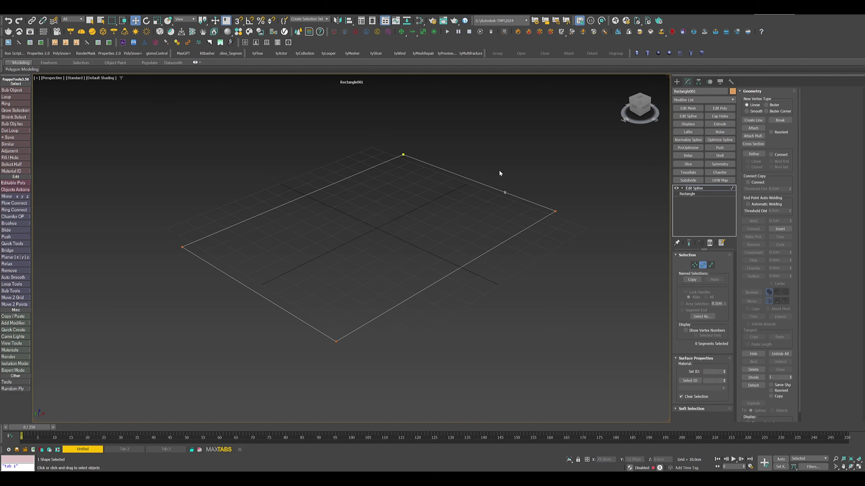
{"action": "key", "text": "Delete"}
- Make the corner vertex at the open end the spline's first vertex
{"action": "left_click", "coordinate": [694, 266]}
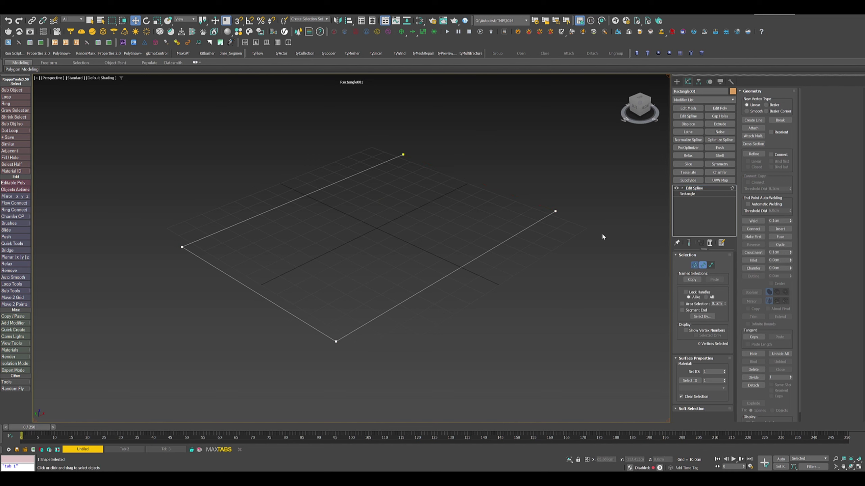
{"action": "left_click", "coordinate": [555, 212]}
{"action": "right_click", "coordinate": [553, 209]}
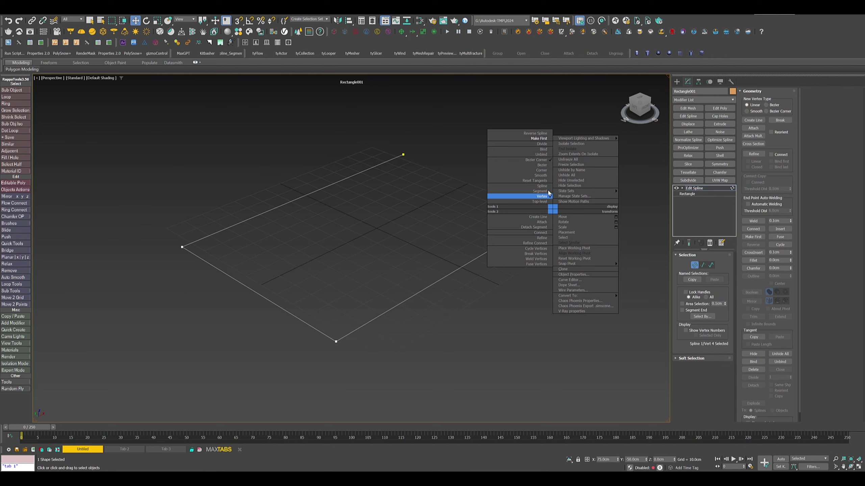
{"action": "left_click", "coordinate": [543, 141]}
{"action": "middle_click_drag", "start_coordinate": [487, 192], "coordinate": [470, 192]}
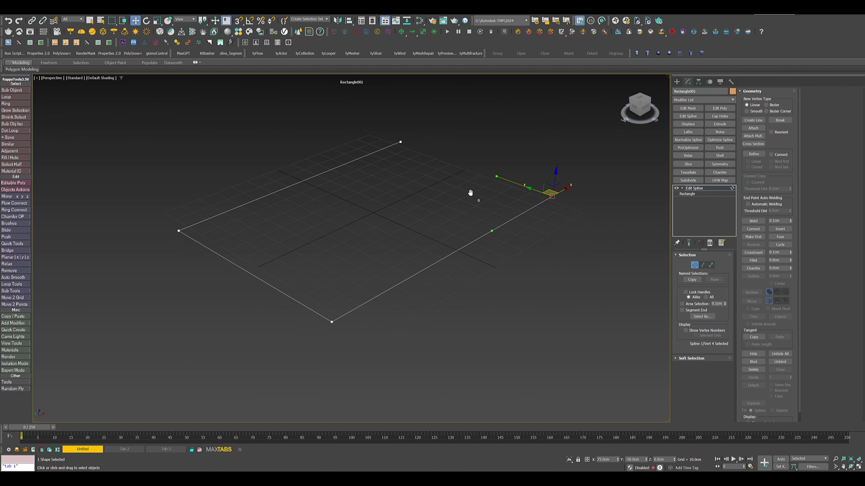
- Fillet the bottom and left corner vertices by 20
{"action": "left_click", "coordinate": [332, 322]}
{"action": "left_click", "coordinate": [179, 231], "text": "ctrl"}
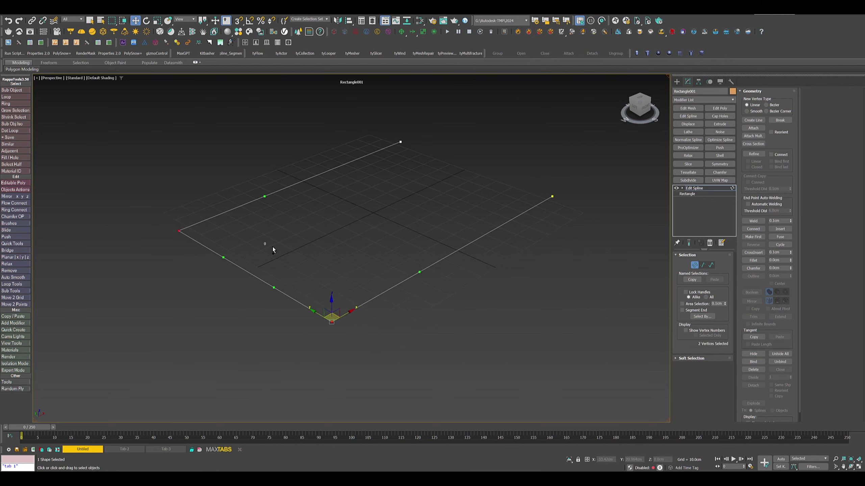
{"action": "left_click", "coordinate": [780, 260]}
{"action": "type", "text": "20"}
{"action": "key", "text": "Return"}
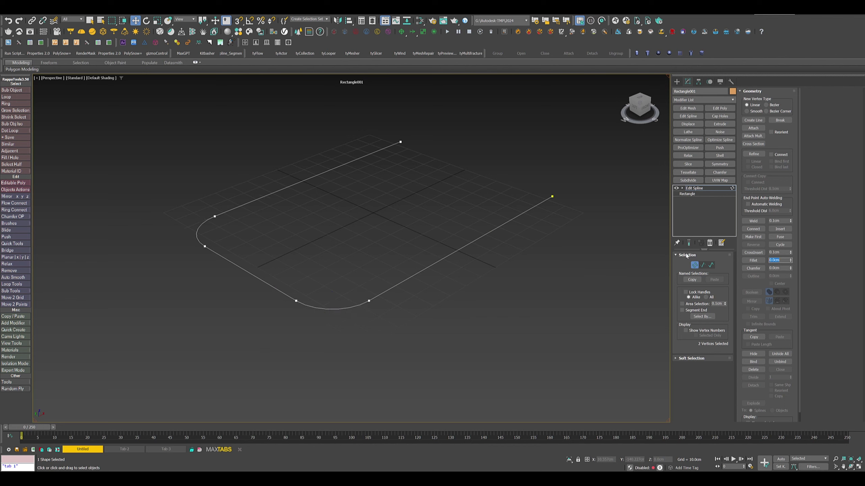
- Select the open spline and give it an Outline
{"action": "left_click", "coordinate": [710, 265]}
{"action": "left_click", "coordinate": [443, 258]}
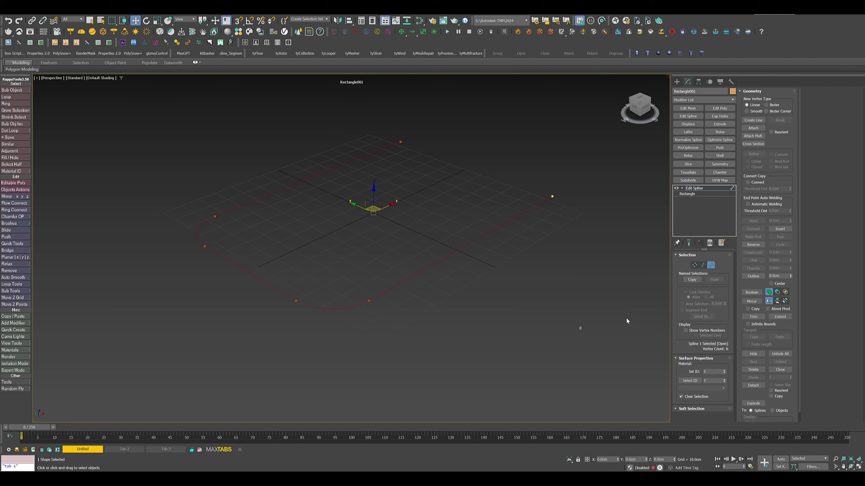
{"action": "left_click", "coordinate": [778, 276]}
- Delete the two end segments of the outline to separate its two lines
{"action": "left_click", "coordinate": [702, 265]}
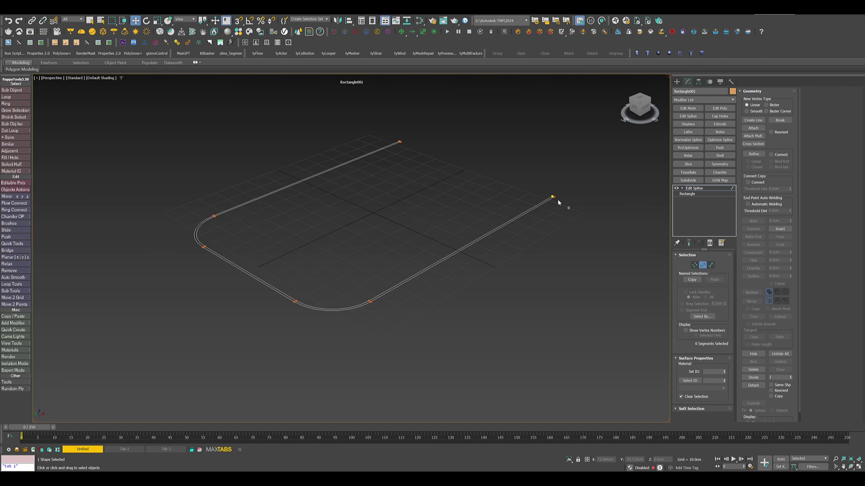
{"action": "scroll", "coordinate": [556, 197], "scroll_direction": "up", "scroll_amount": 3}
{"action": "mouse_move", "coordinate": [533, 195]}
{"action": "middle_mouse_down"}
{"action": "mouse_move", "coordinate": [546, 240]}
{"action": "mouse_move", "coordinate": [548, 200]}
{"action": "middle_mouse_up"}
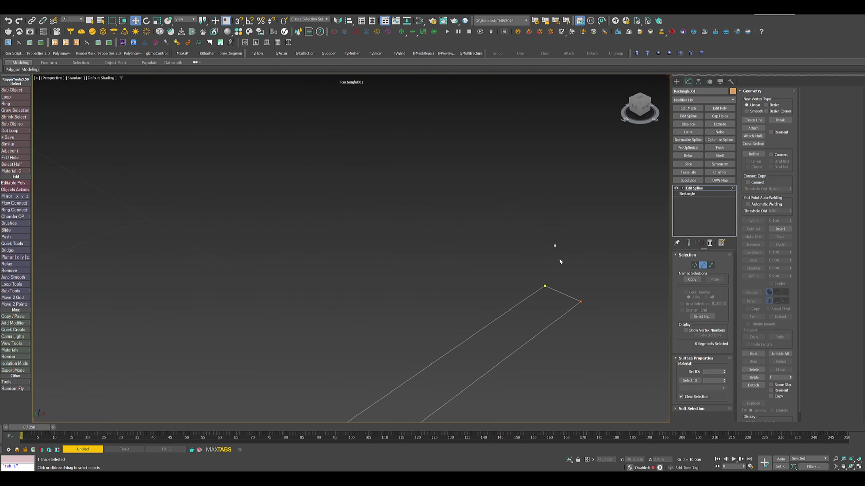
{"action": "left_click", "coordinate": [566, 295]}
{"action": "scroll", "coordinate": [336, 218], "scroll_direction": "down", "scroll_amount": 3}
{"action": "middle_click_drag", "start_coordinate": [338, 222], "coordinate": [332, 247], "text": "alt"}
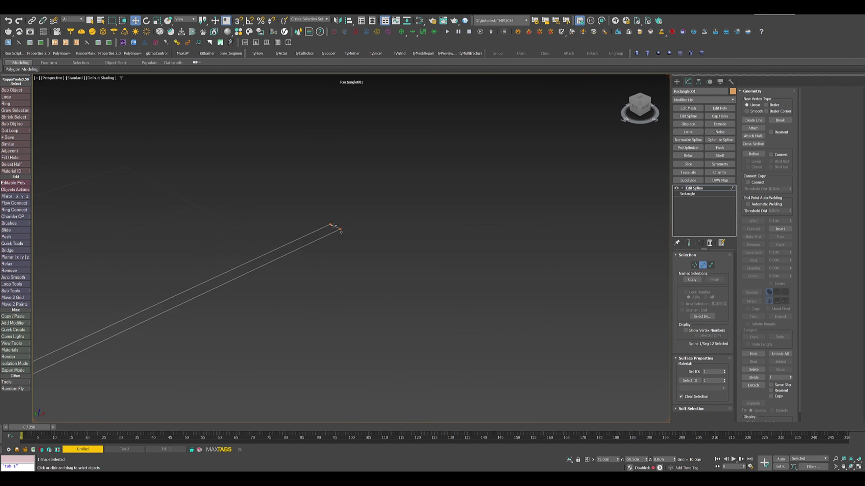
{"action": "left_click", "coordinate": [334, 225]}
{"action": "key", "text": "Delete"}
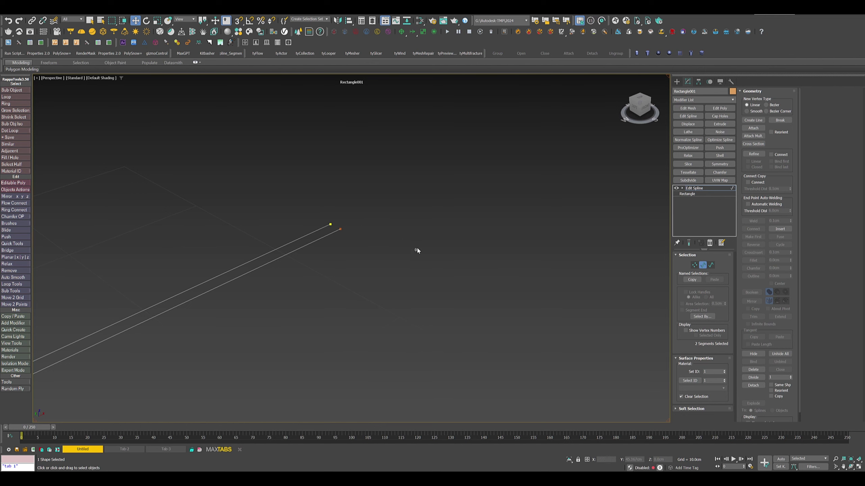
{"action": "scroll", "coordinate": [417, 250], "scroll_direction": "down", "scroll_amount": 6}
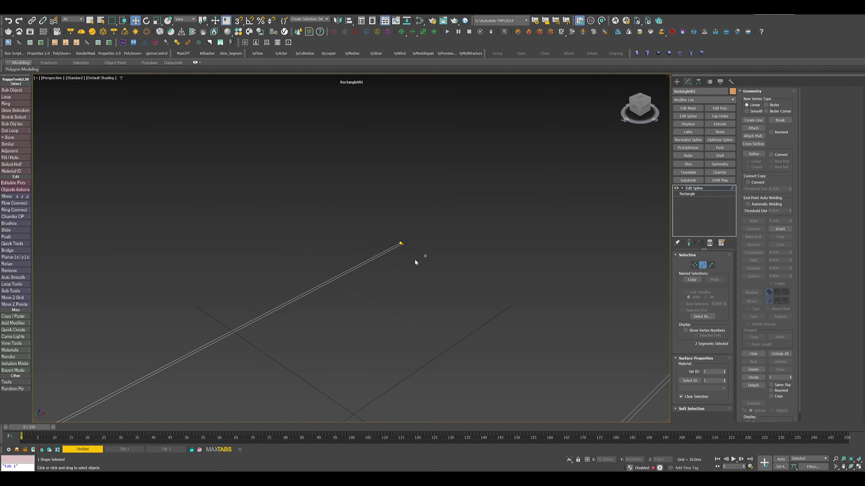
- Detach one of the lines as a new shape named Curtain
{"action": "left_click", "coordinate": [710, 265]}
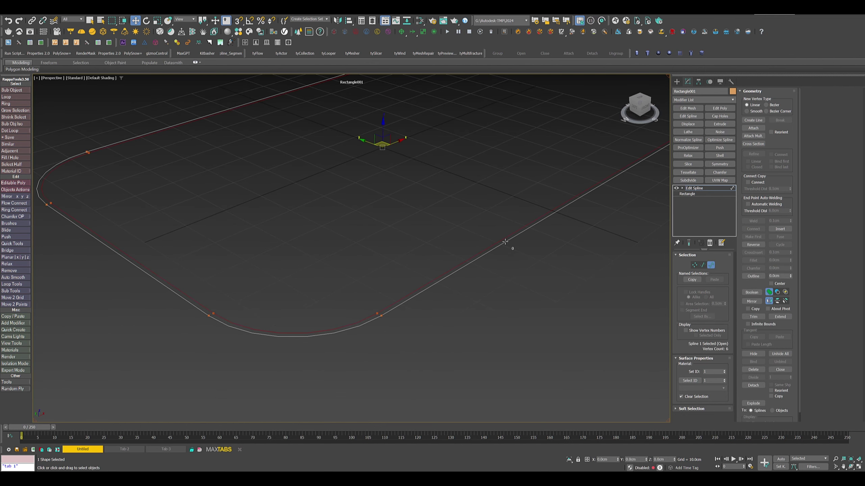
{"action": "middle_click_drag", "start_coordinate": [534, 256], "coordinate": [526, 306]}
{"action": "left_click", "coordinate": [749, 385]}
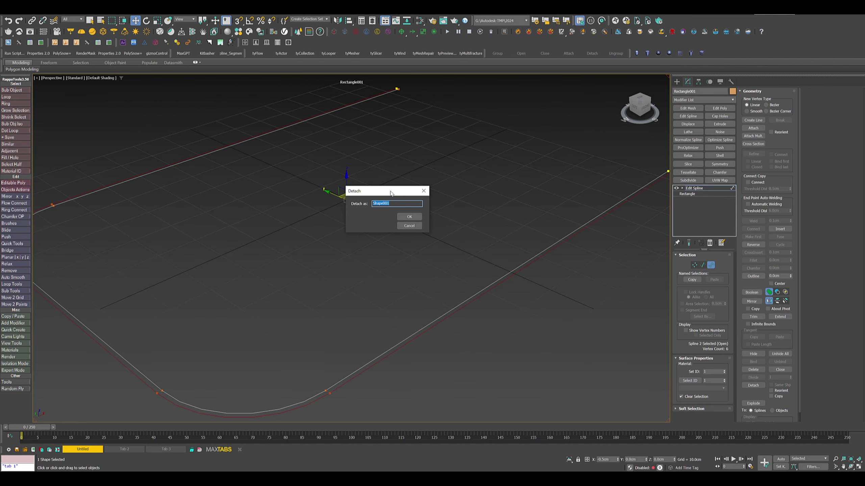
{"action": "type", "text": "Curtain"}
{"action": "key", "text": "Return"}
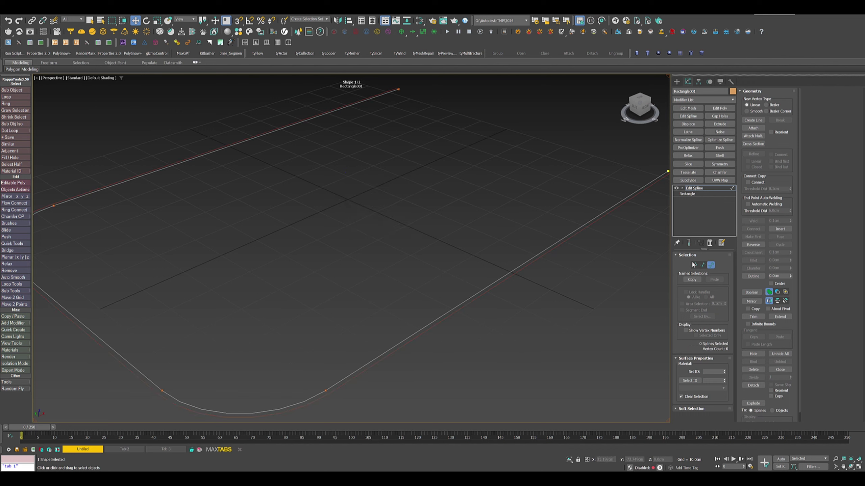
- Rename the remaining outline shape to Railing
{"action": "left_click", "coordinate": [696, 188]}
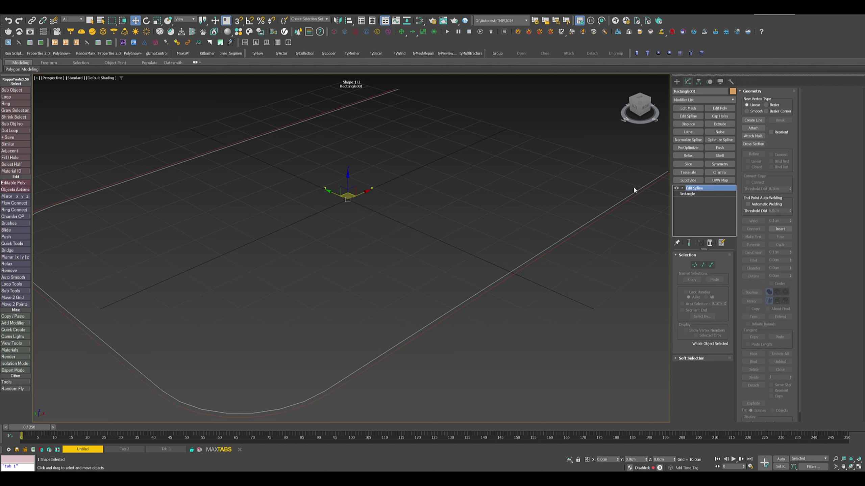
{"action": "left_click", "coordinate": [697, 91]}
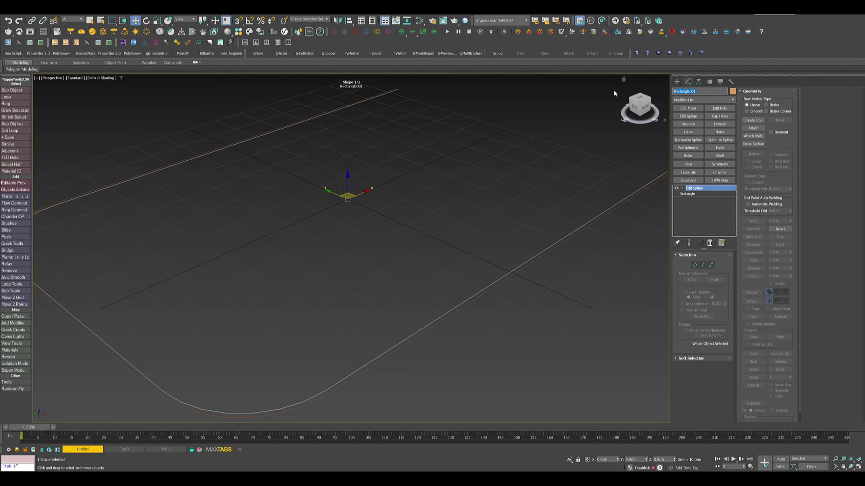
{"action": "type", "text": "Railing"}
{"action": "key", "text": "Return"}
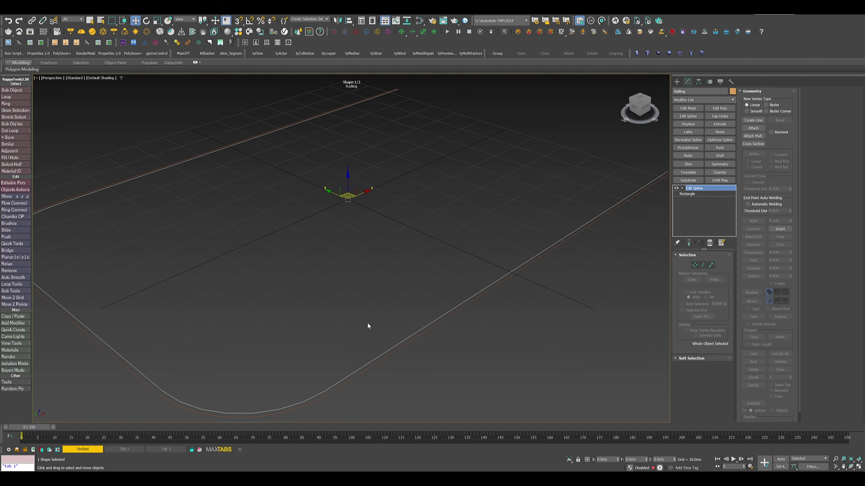
- Select both Railing and Curtain and raise them to Z 2
{"action": "scroll", "coordinate": [300, 257], "scroll_direction": "down", "scroll_amount": 5}
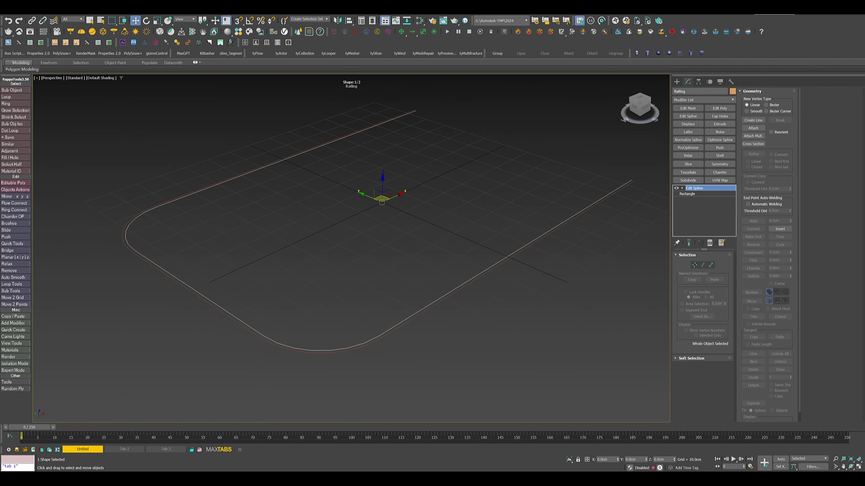
{"action": "scroll", "coordinate": [340, 253], "scroll_direction": "down", "scroll_amount": 6}
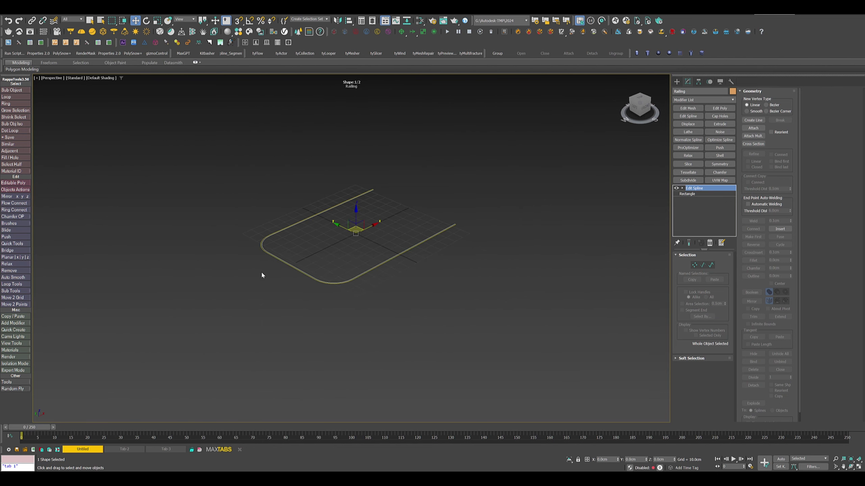
{"action": "left_click_drag", "start_coordinate": [513, 344], "coordinate": [511, 342]}
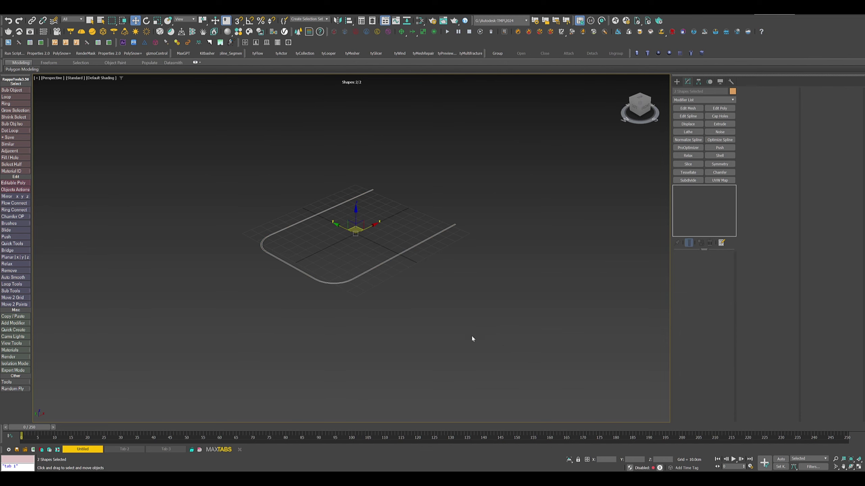
{"action": "left_click", "coordinate": [665, 460]}
{"action": "type", "text": "2"}
{"action": "key", "text": "Return"}
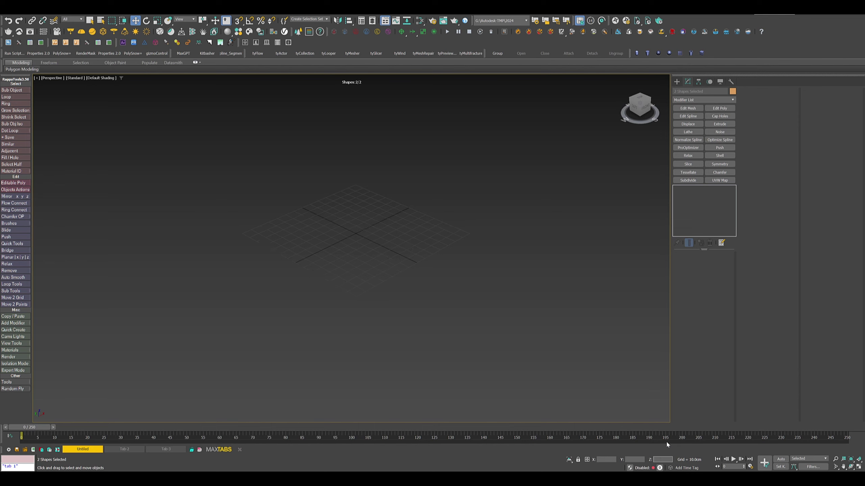
{"action": "middle_click_drag", "start_coordinate": [451, 356], "coordinate": [381, 258], "text": "alt"}
- Select only the Curtain spline from the Layer Explorer
{"action": "left_click", "coordinate": [375, 253]}
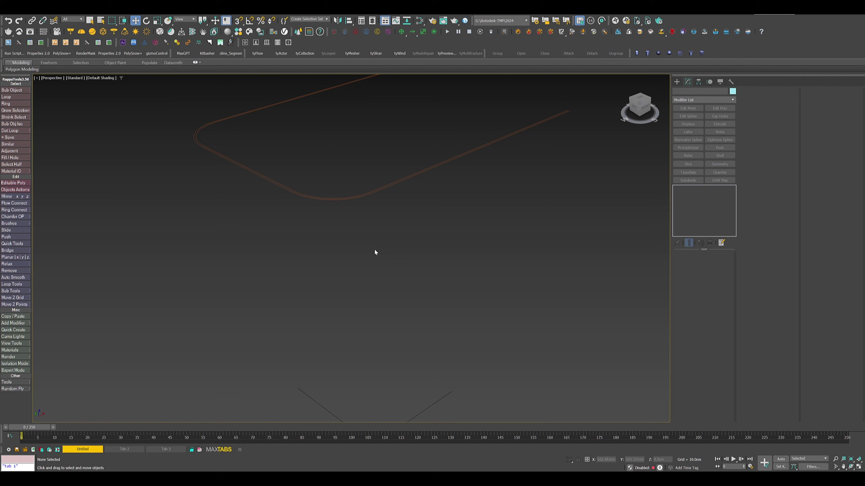
{"action": "left_click", "coordinate": [372, 21]}
{"action": "left_click", "coordinate": [9, 102]}
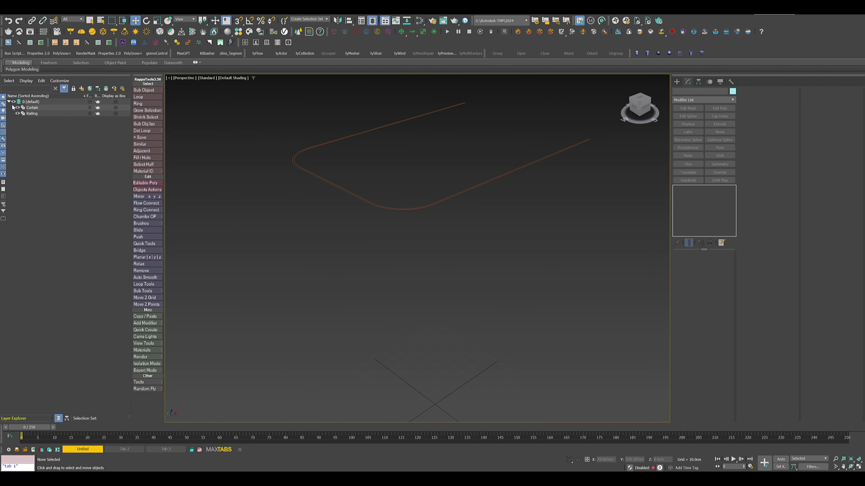
{"action": "left_click", "coordinate": [32, 108]}
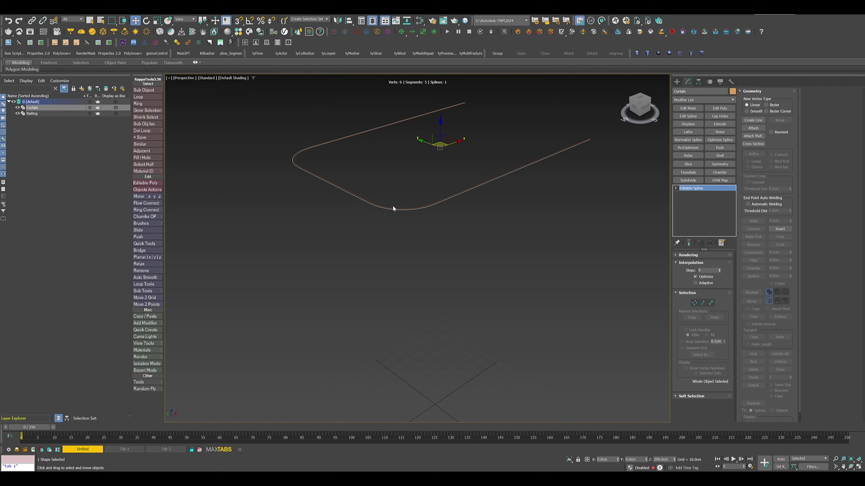
{"action": "middle_click_drag", "start_coordinate": [475, 233], "coordinate": [480, 285]}
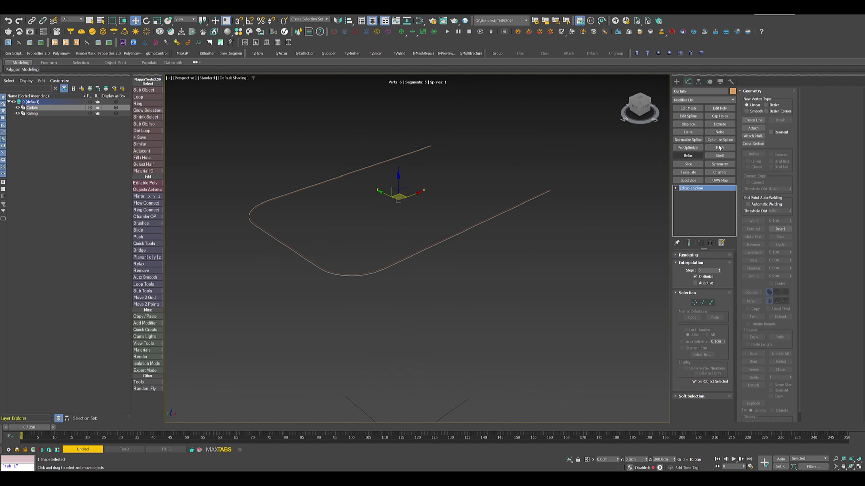
- Extrude the Curtain by -200, then change the amount to -180 cm
{"action": "left_click", "coordinate": [719, 124]}
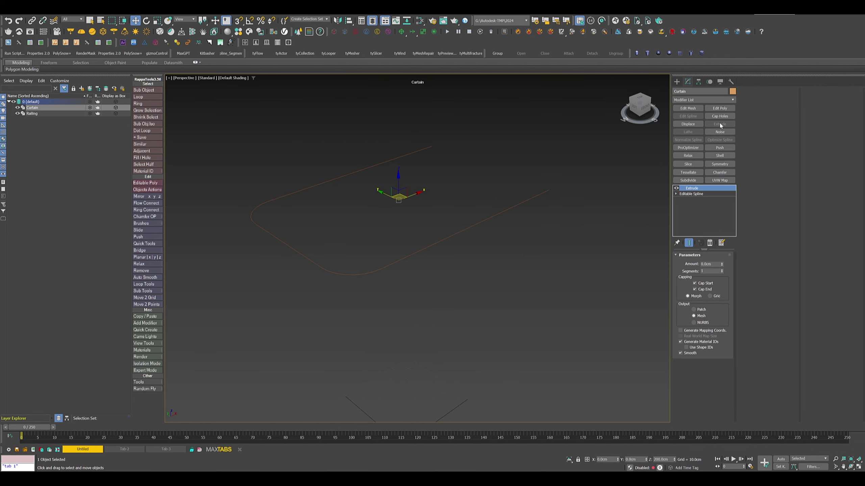
{"action": "double_click", "coordinate": [718, 264]}
{"action": "type", "text": "-200"}
{"action": "key", "text": "Return"}
{"action": "middle_click_drag", "start_coordinate": [647, 250], "coordinate": [492, 274], "text": "alt"}
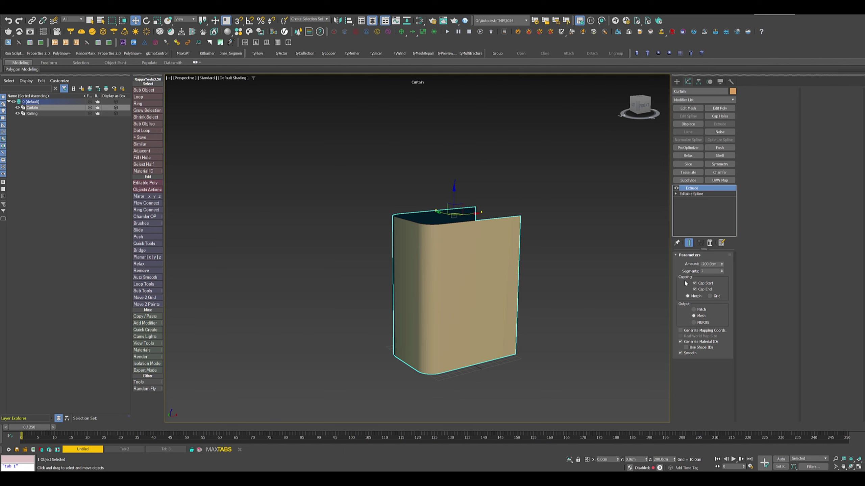
{"action": "left_click_drag", "start_coordinate": [717, 264], "coordinate": [672, 263]}
{"action": "type", "text": "-180"}
{"action": "key", "text": "Return"}
{"action": "middle_click_drag", "start_coordinate": [530, 298], "coordinate": [510, 307]}
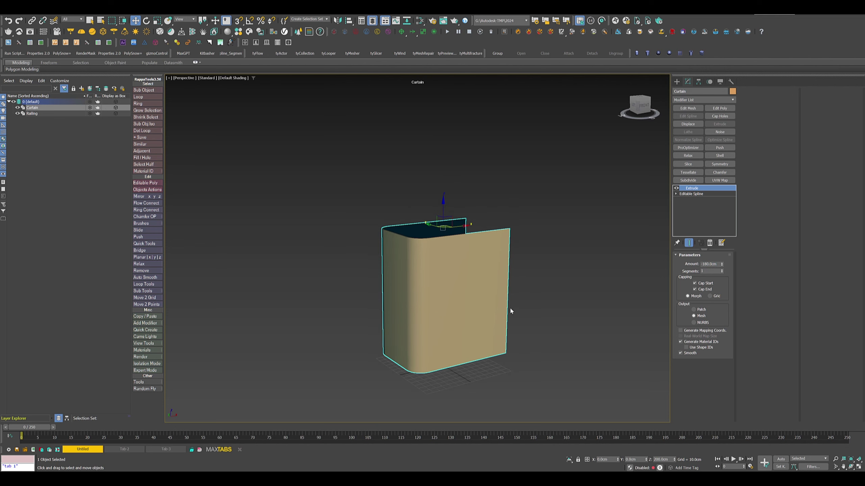
- Turn on Edged Faces and raise the Extrude segments to 33 for horizontal bands
{"action": "key", "text": "F4"}
{"action": "scroll", "coordinate": [447, 294], "scroll_direction": "up", "scroll_amount": 3}
{"action": "middle_click_drag", "start_coordinate": [447, 290], "coordinate": [444, 256], "text": "alt"}
{"action": "left_click_drag", "start_coordinate": [722, 272], "coordinate": [719, 263]}
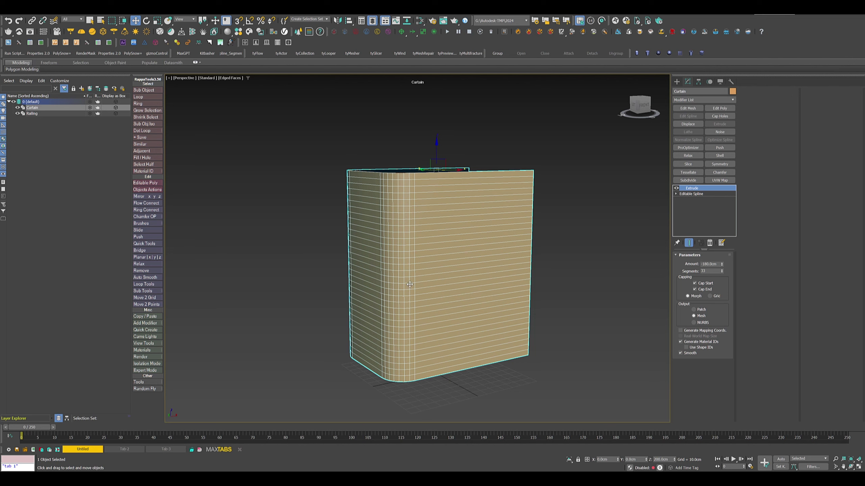
{"action": "mouse_move", "coordinate": [410, 285]}
{"action": "middle_mouse_down", "text": "alt"}
{"action": "mouse_move", "coordinate": [422, 259]}
{"action": "mouse_move", "coordinate": [397, 257]}
{"action": "mouse_move", "coordinate": [409, 259]}
{"action": "mouse_move", "coordinate": [414, 279]}
{"action": "middle_mouse_up", "text": "alt"}
{"action": "scroll", "coordinate": [413, 255], "scroll_direction": "up", "scroll_amount": 3}
{"action": "scroll", "coordinate": [411, 265], "scroll_direction": "down", "scroll_amount": 3}
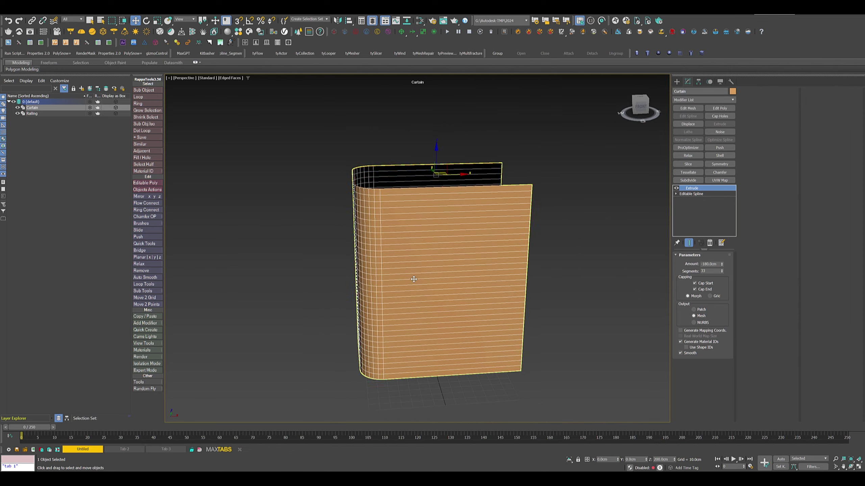
- Add Edit Poly and connect the curtain's horizontal edges with vertical edge loops
{"action": "left_click", "coordinate": [715, 107]}
{"action": "middle_click_drag", "start_coordinate": [565, 290], "coordinate": [542, 284]}
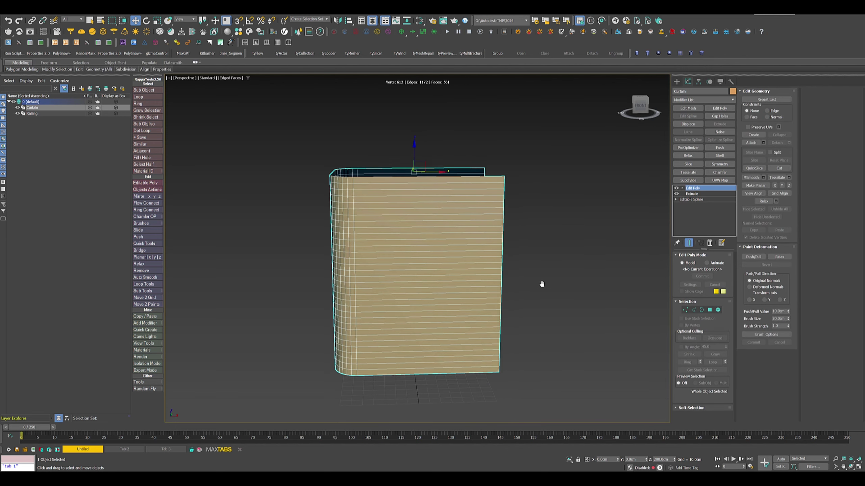
{"action": "left_click", "coordinate": [693, 310]}
{"action": "left_click_drag", "start_coordinate": [432, 401], "coordinate": [432, 404]}
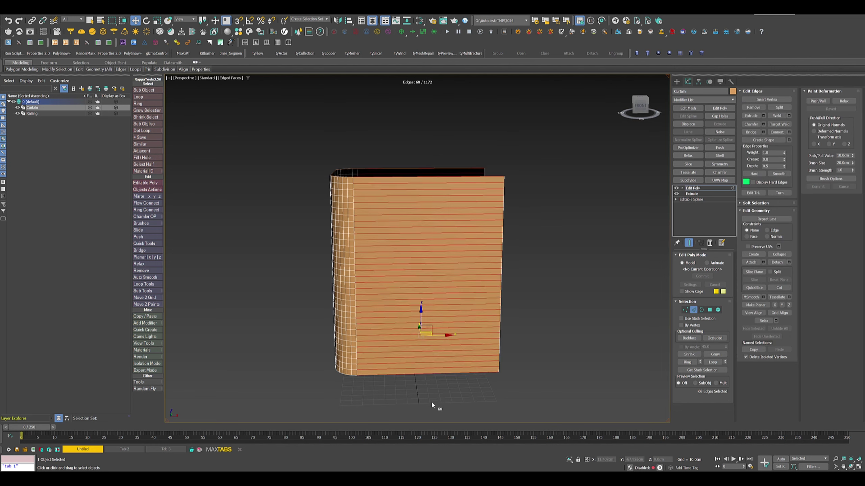
{"action": "left_click", "coordinate": [789, 132]}
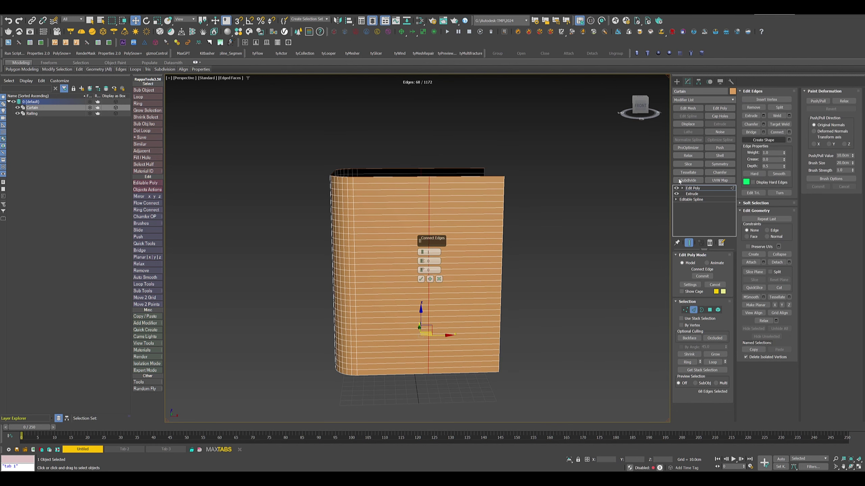
{"action": "left_click_drag", "start_coordinate": [424, 242], "coordinate": [541, 198]}
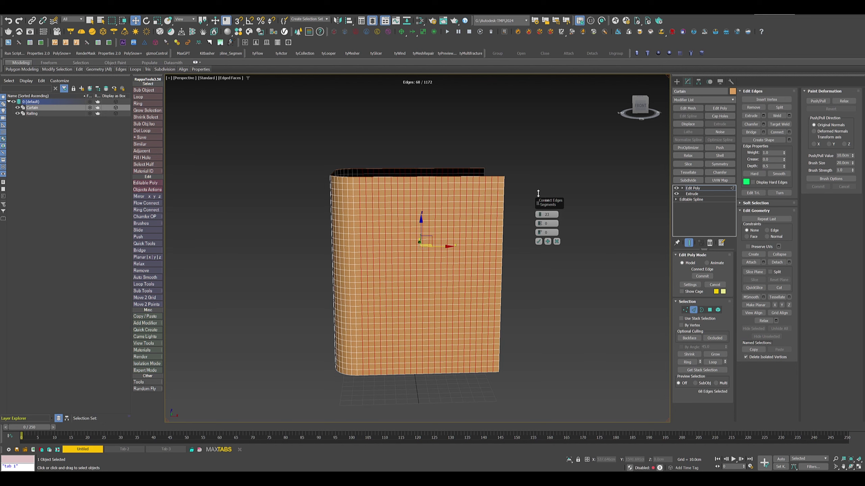
{"action": "middle_click_drag", "start_coordinate": [366, 216], "coordinate": [412, 235], "text": "alt"}
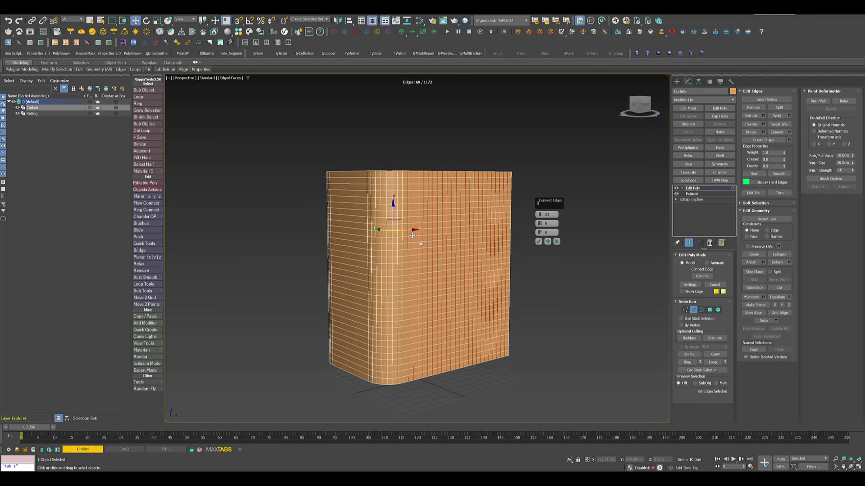
{"action": "left_click", "coordinate": [538, 242]}
- Ring-select a side edge, connect it with 17 segments, and exit Edge mode
{"action": "middle_click_drag", "start_coordinate": [493, 256], "coordinate": [424, 210], "text": "alt"}
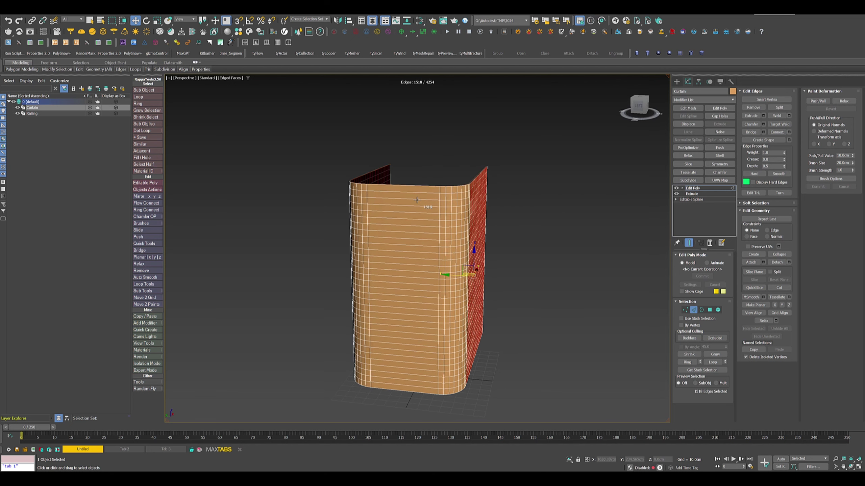
{"action": "left_click", "coordinate": [417, 200]}
{"action": "left_click", "coordinate": [688, 363]}
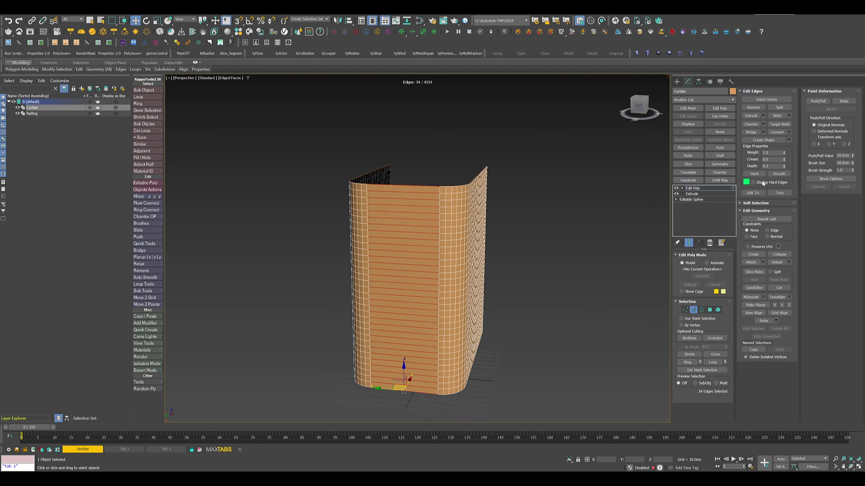
{"action": "left_click", "coordinate": [788, 132]}
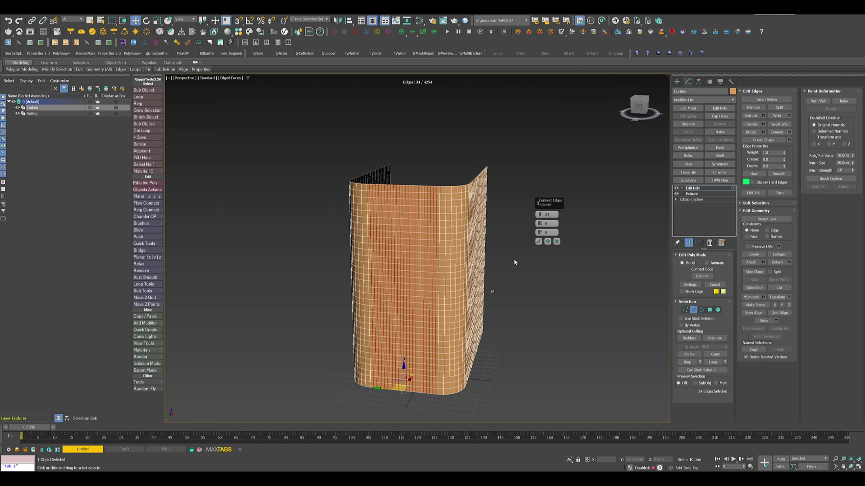
{"action": "left_click_drag", "start_coordinate": [540, 215], "coordinate": [538, 225]}
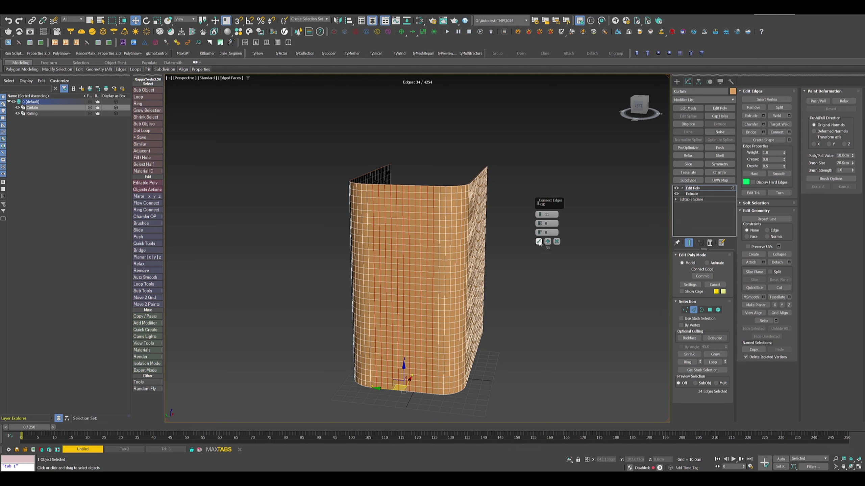
{"action": "left_click", "coordinate": [538, 242]}
{"action": "middle_click_drag", "start_coordinate": [551, 267], "coordinate": [531, 252], "text": "alt"}
{"action": "left_click", "coordinate": [693, 188]}
{"action": "mouse_move", "coordinate": [484, 279]}
{"action": "middle_mouse_down", "text": "alt"}
{"action": "mouse_move", "coordinate": [471, 260]}
{"action": "mouse_move", "coordinate": [438, 265]}
{"action": "mouse_move", "coordinate": [480, 261]}
{"action": "mouse_move", "coordinate": [467, 283]}
{"action": "middle_mouse_up", "text": "alt"}
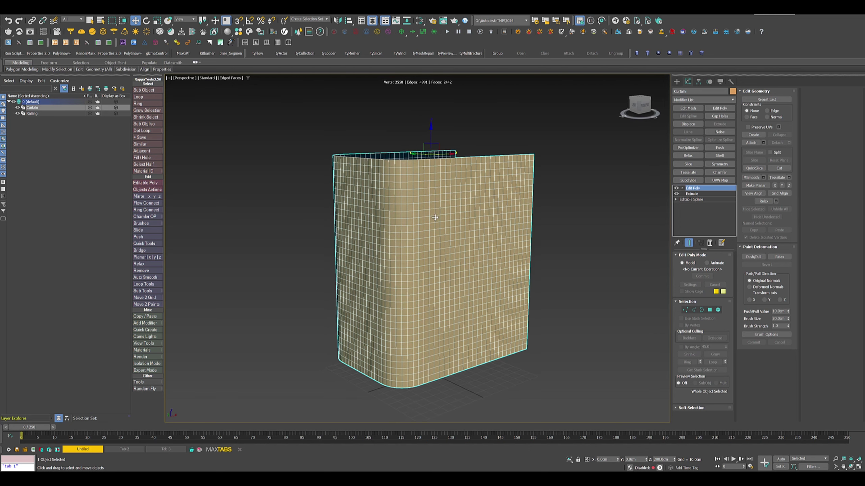
- Add Tessellate operating on Polygons with tension 0 and 2 iterations
{"action": "middle_click_drag", "start_coordinate": [502, 228], "coordinate": [469, 245]}
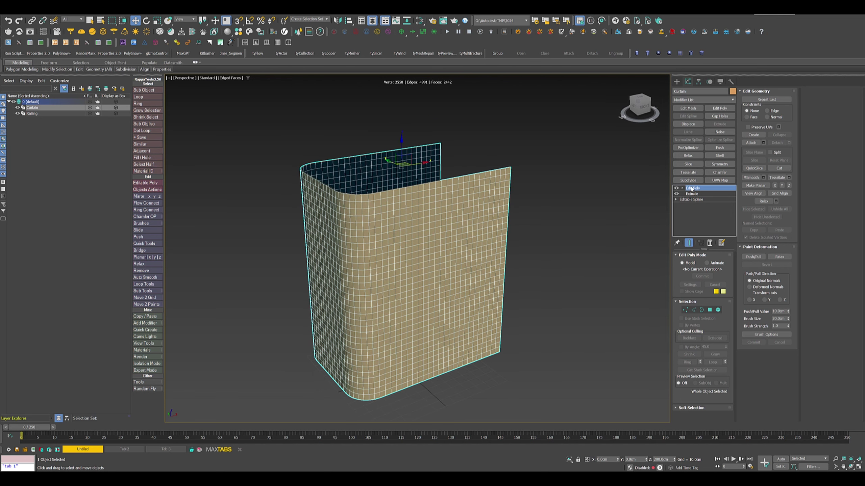
{"action": "left_click", "coordinate": [688, 173]}
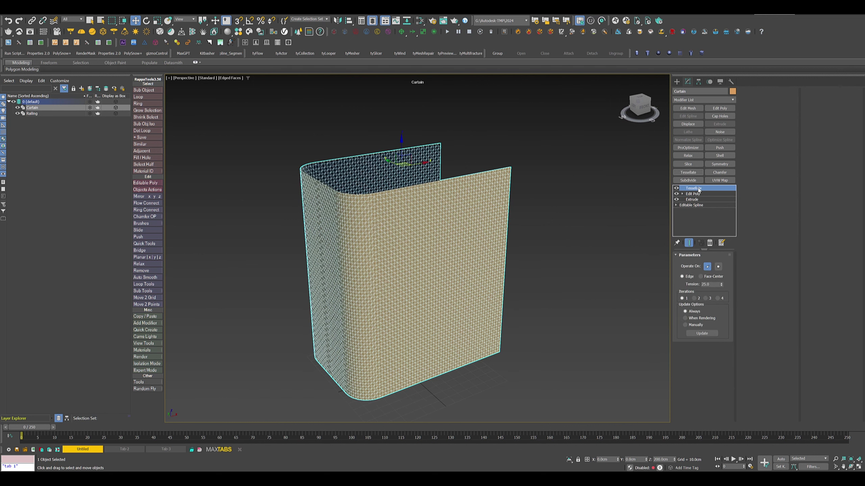
{"action": "left_click", "coordinate": [718, 266]}
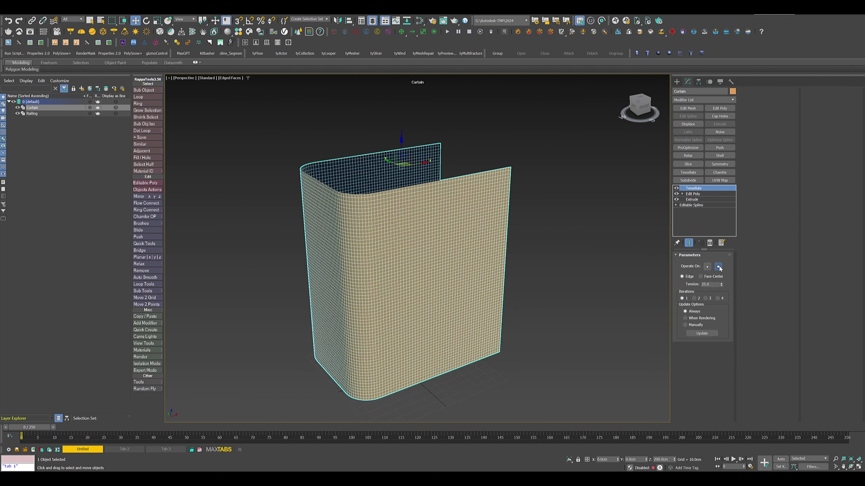
{"action": "right_click", "coordinate": [721, 285]}
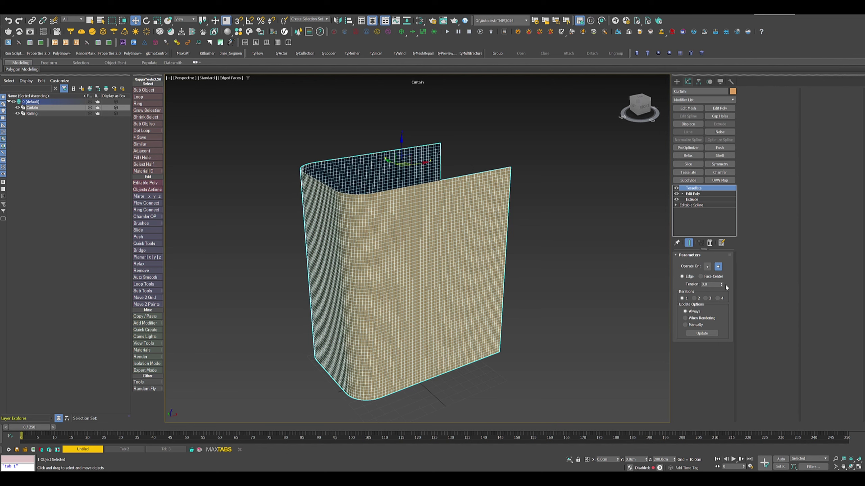
{"action": "left_click", "coordinate": [695, 299]}
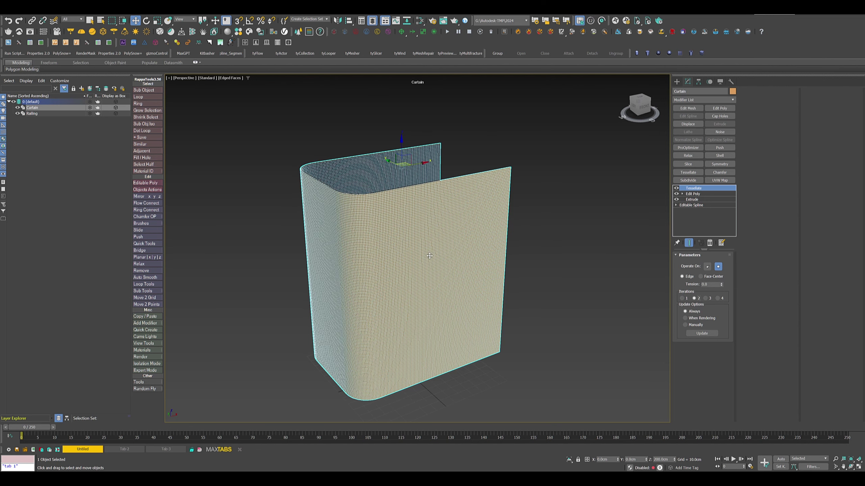
{"action": "middle_click_drag", "start_coordinate": [430, 255], "coordinate": [468, 262], "text": "alt"}
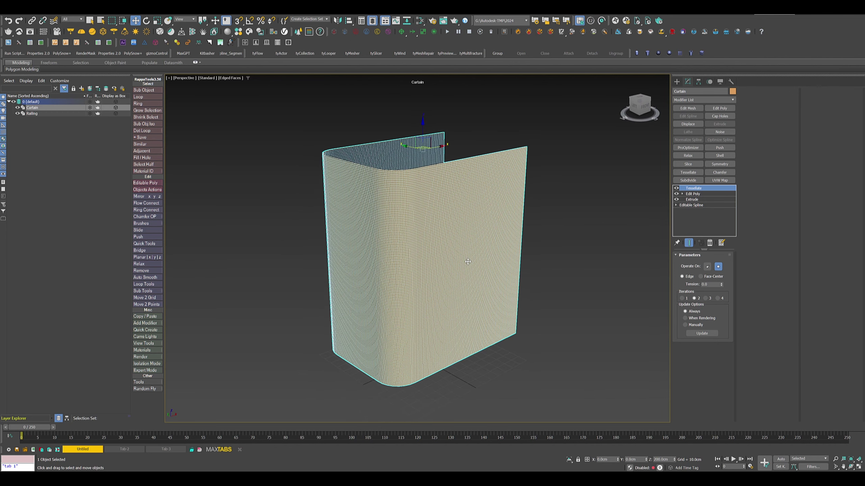
- Hide the Curtain and draw a cylinder at the scene centre in Front view
{"action": "left_click", "coordinate": [17, 107]}
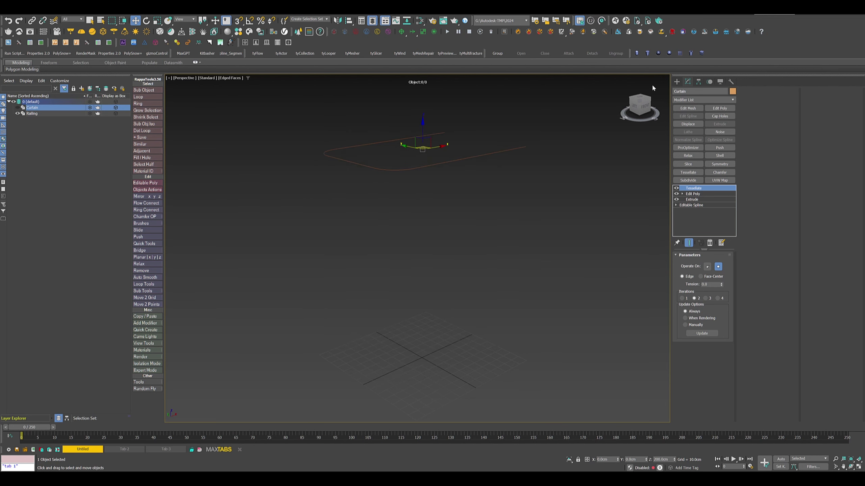
{"action": "left_click", "coordinate": [648, 53]}
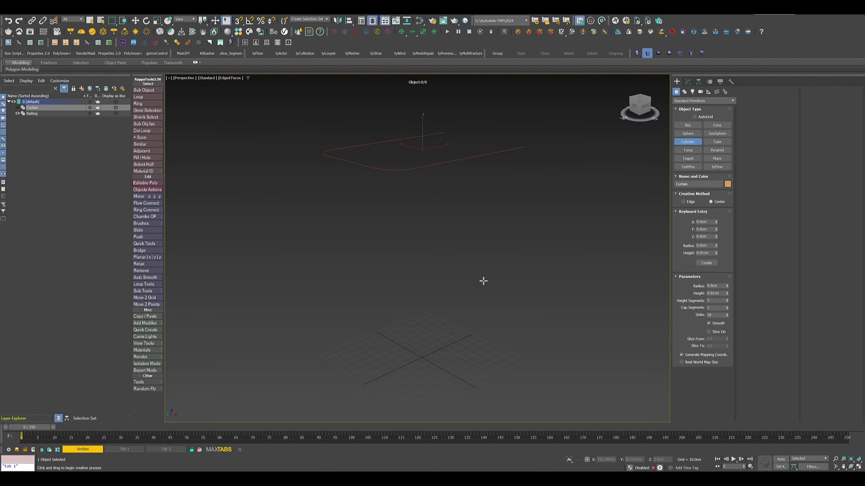
{"action": "key", "text": "f"}
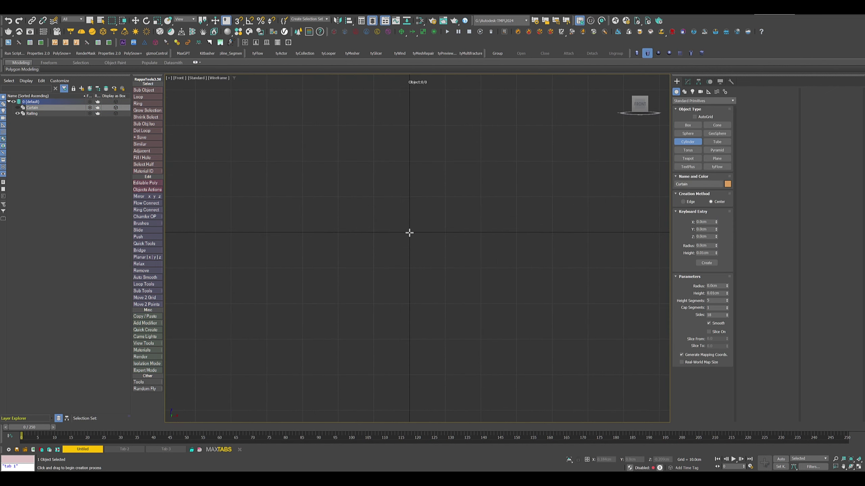
{"action": "left_click_drag", "start_coordinate": [409, 233], "coordinate": [425, 248]}
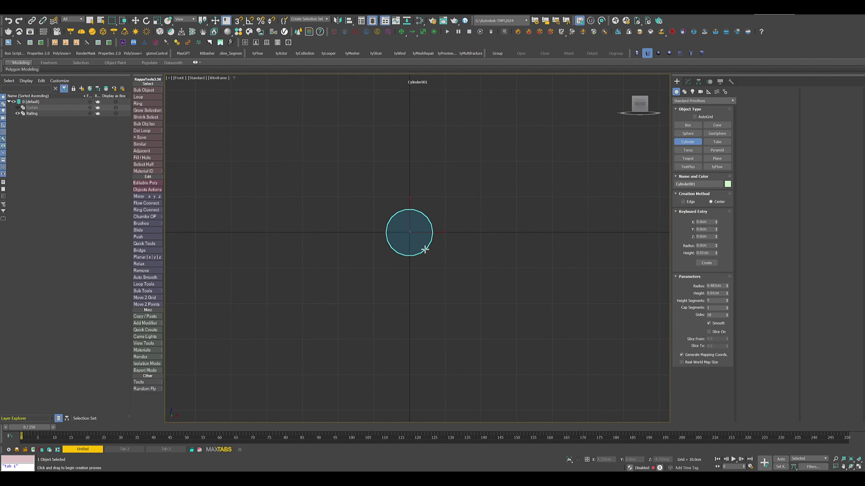
{"action": "left_click", "coordinate": [424, 224]}
{"action": "left_click", "coordinate": [688, 82]}
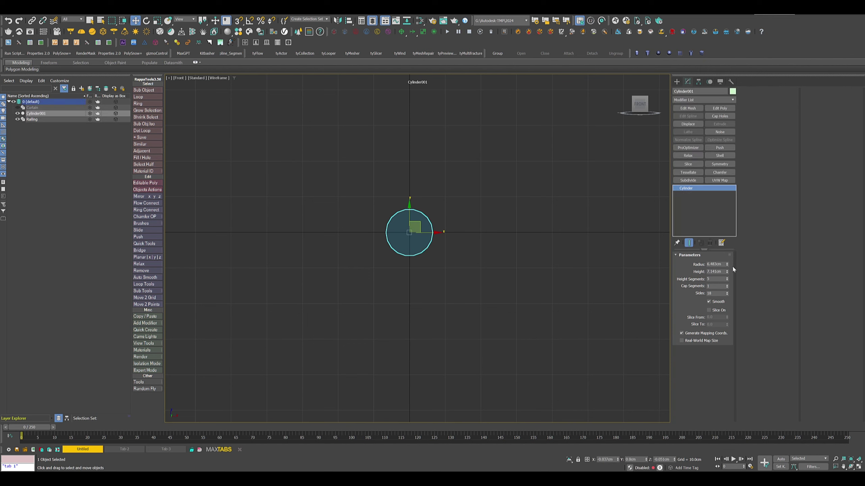
- Set the cylinder to 1.5 cm radius, 1.0 cm height, 1 height segment, 3 cap segments
{"action": "double_click", "coordinate": [716, 265]}
{"action": "type", "text": "12"}
{"action": "key", "text": "Return"}
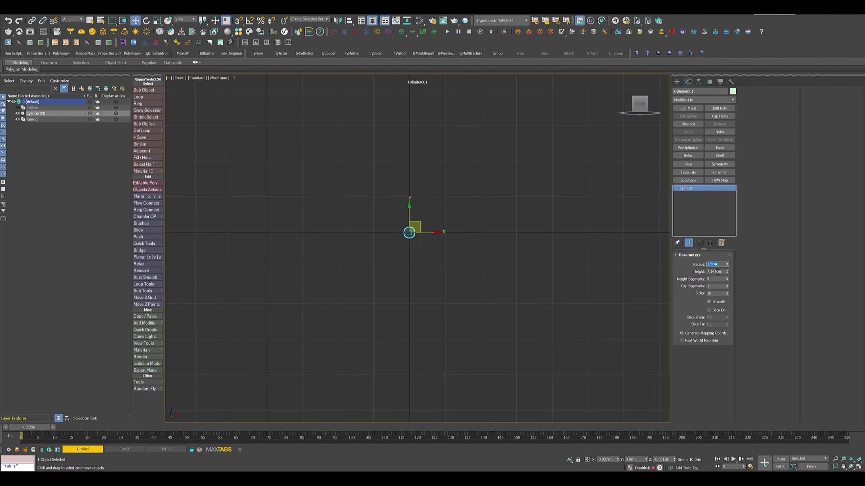
{"action": "double_click", "coordinate": [717, 272]}
{"action": "right_click", "coordinate": [727, 279]}
{"action": "left_click", "coordinate": [726, 286]}
{"action": "left_click", "coordinate": [727, 286]}
{"action": "scroll", "coordinate": [405, 236], "scroll_direction": "up", "scroll_amount": 5}
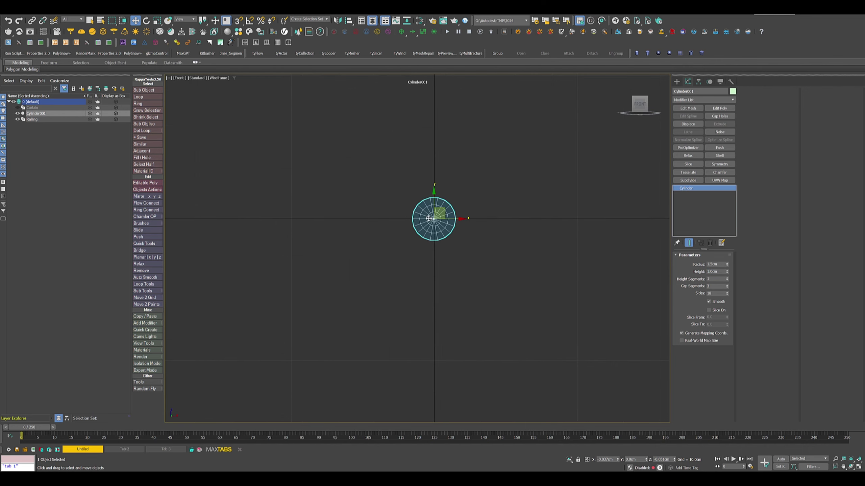
{"action": "middle_click_drag", "start_coordinate": [462, 249], "coordinate": [436, 271]}
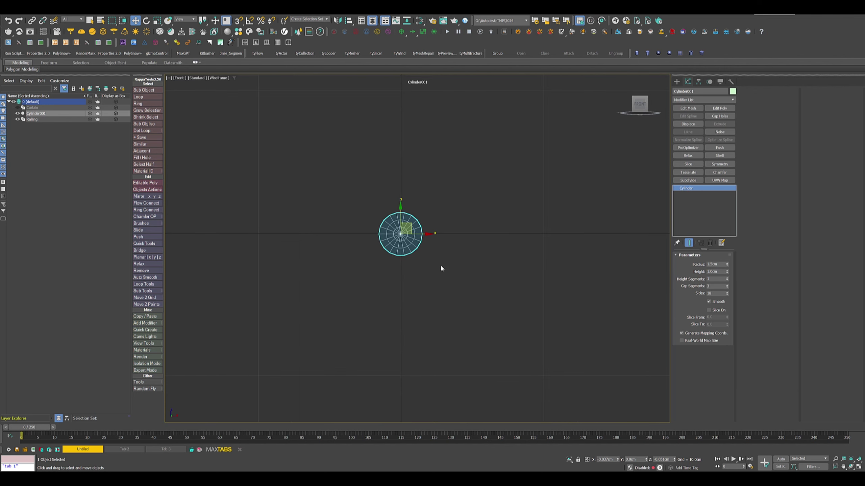
- Return to Perspective view and rename the cylinder Button
{"action": "key", "text": "p"}
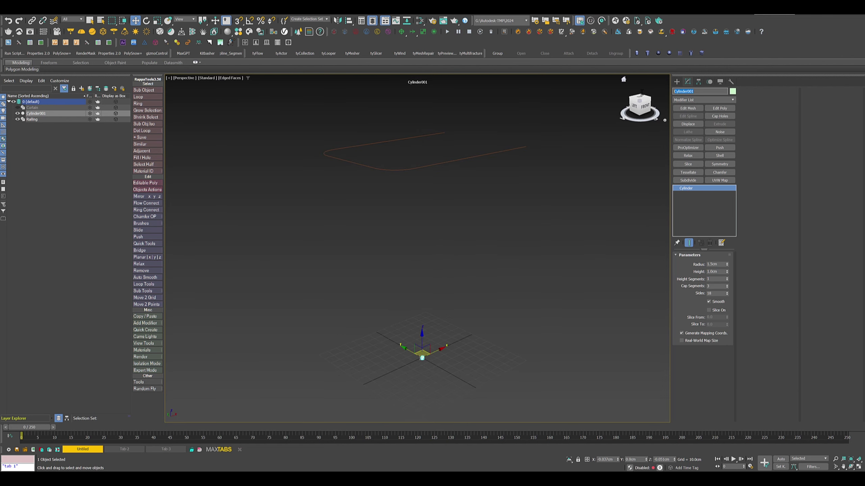
{"action": "type", "text": "Button"}
{"action": "key", "text": "Return"}
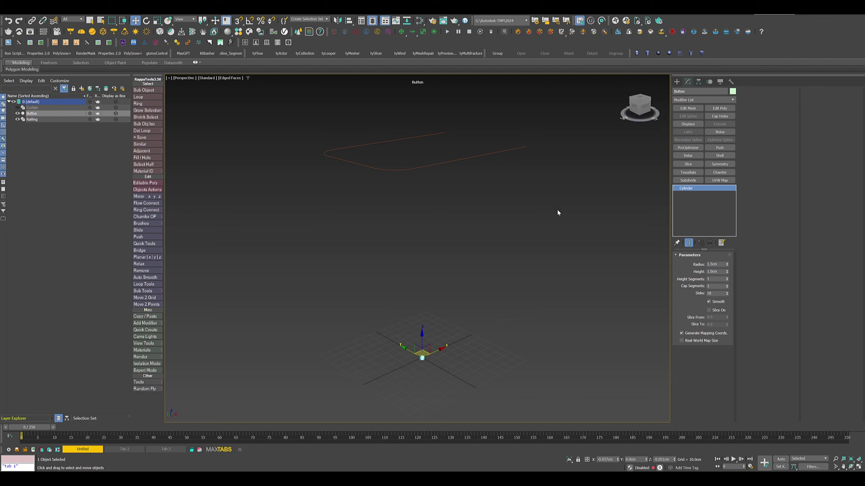
- Add an Array modifier to Button, distributed along the Railing spline
{"action": "left_click", "coordinate": [692, 100]}
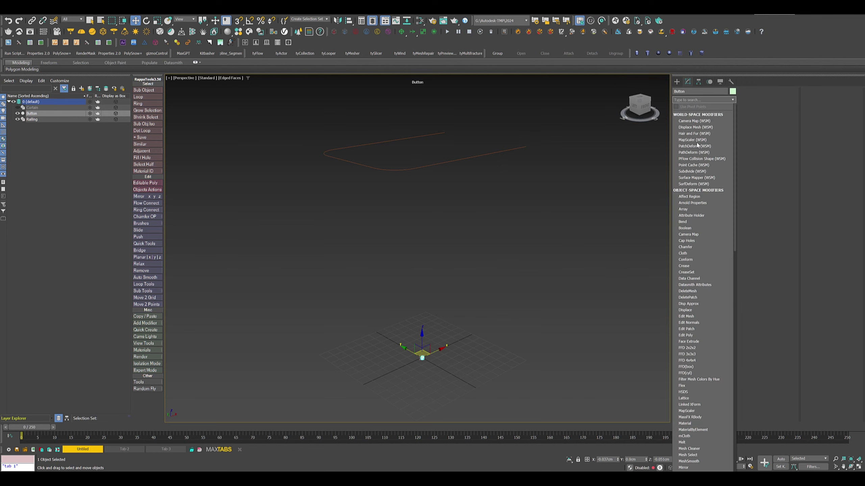
{"action": "left_click", "coordinate": [693, 210]}
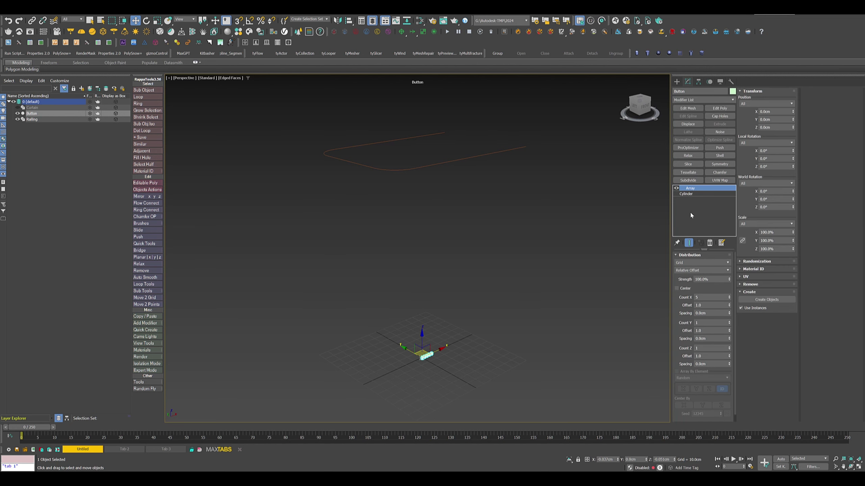
{"action": "left_click", "coordinate": [687, 262]}
{"action": "left_click", "coordinate": [691, 277]}
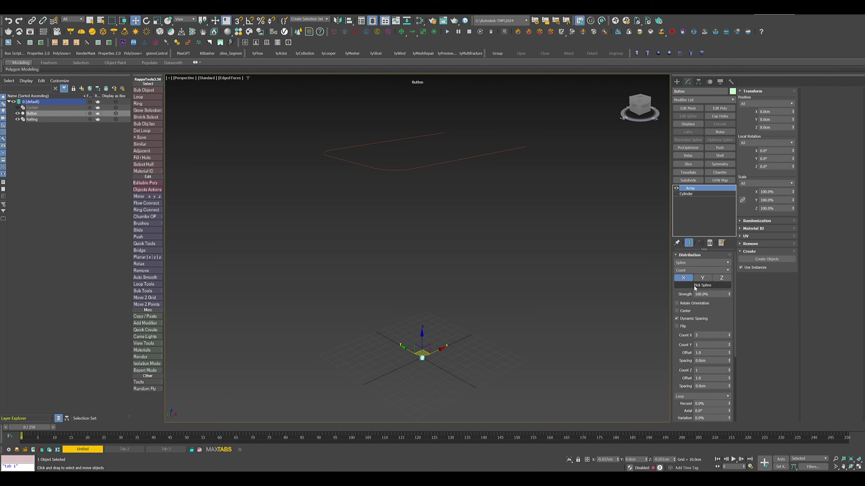
{"action": "left_click", "coordinate": [693, 286]}
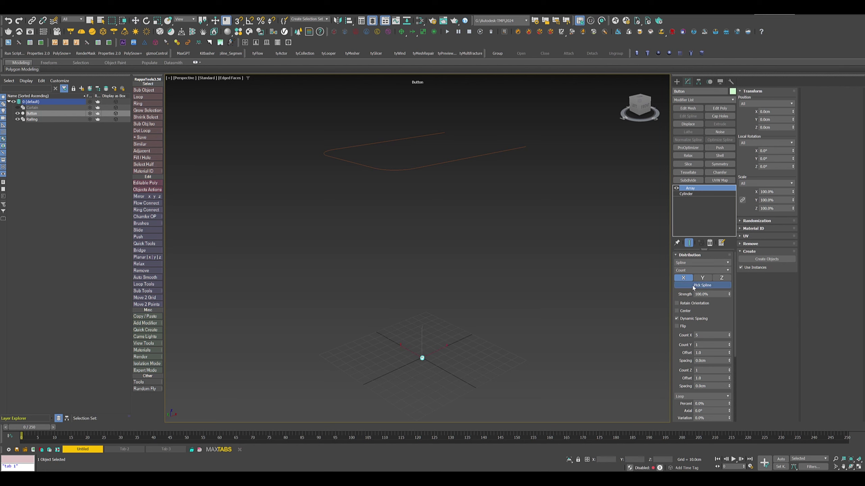
{"action": "left_click", "coordinate": [32, 119]}
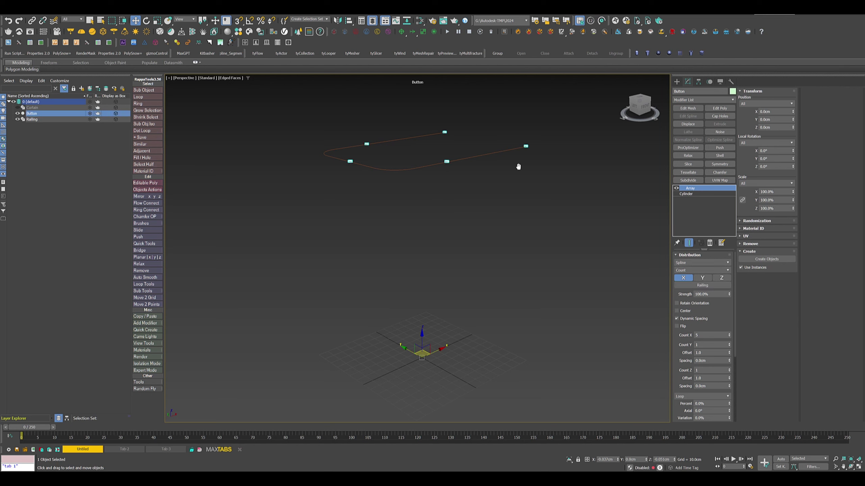
{"action": "middle_click_drag", "start_coordinate": [518, 166], "coordinate": [503, 190], "text": "alt"}
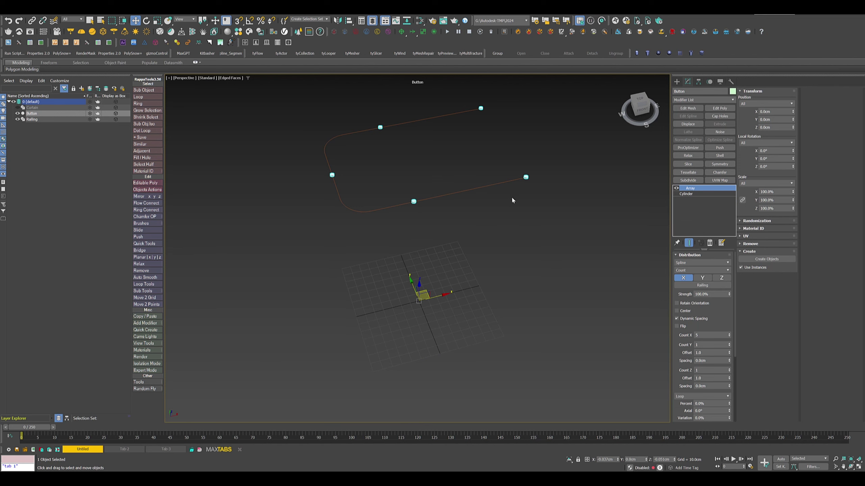
{"action": "scroll", "coordinate": [512, 200], "scroll_direction": "up", "scroll_amount": 5}
{"action": "scroll", "coordinate": [525, 183], "scroll_direction": "up", "scroll_amount": 4}
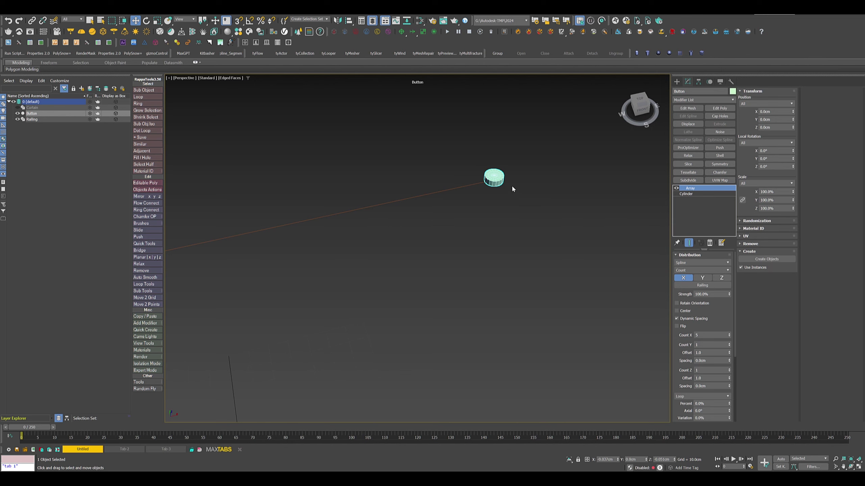
- Set the array's local X rotation to -90° and Count X to 18
{"action": "double_click", "coordinate": [783, 151]}
{"action": "type", "text": "-90"}
{"action": "key", "text": "Return"}
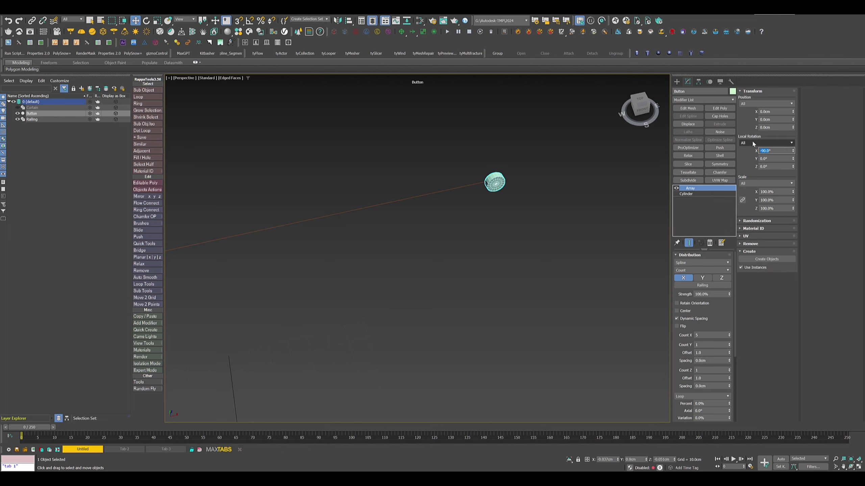
{"action": "scroll", "coordinate": [516, 203], "scroll_direction": "down", "scroll_amount": 5}
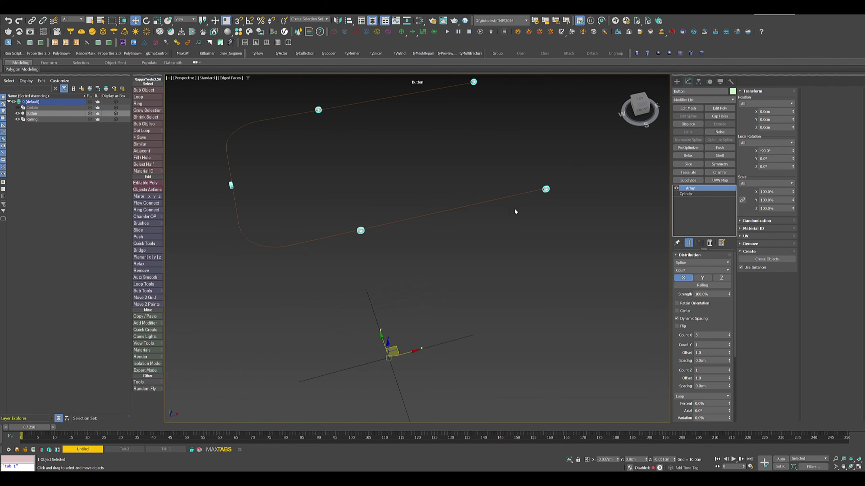
{"action": "mouse_move", "coordinate": [515, 212]}
{"action": "middle_mouse_down", "text": "alt"}
{"action": "mouse_move", "coordinate": [527, 197]}
{"action": "mouse_move", "coordinate": [515, 208]}
{"action": "middle_mouse_up", "text": "alt"}
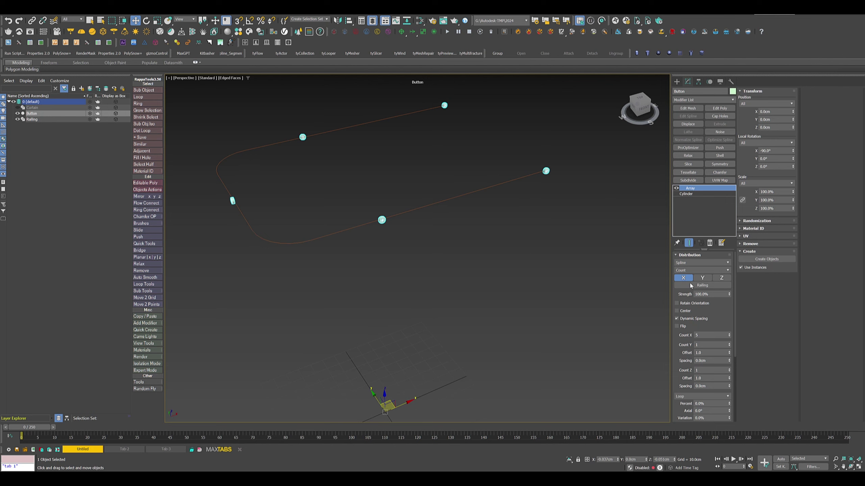
{"action": "left_click", "coordinate": [708, 336]}
{"action": "key", "text": "Return"}
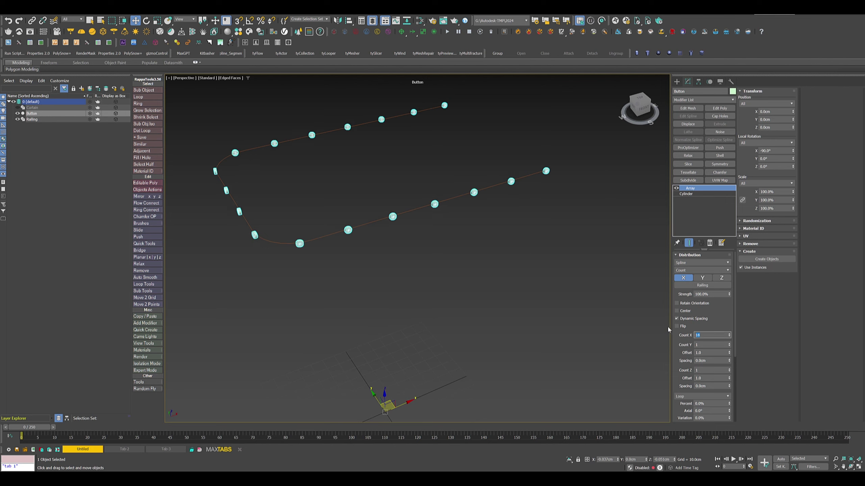
{"action": "scroll", "coordinate": [500, 257], "scroll_direction": "down", "scroll_amount": 4}
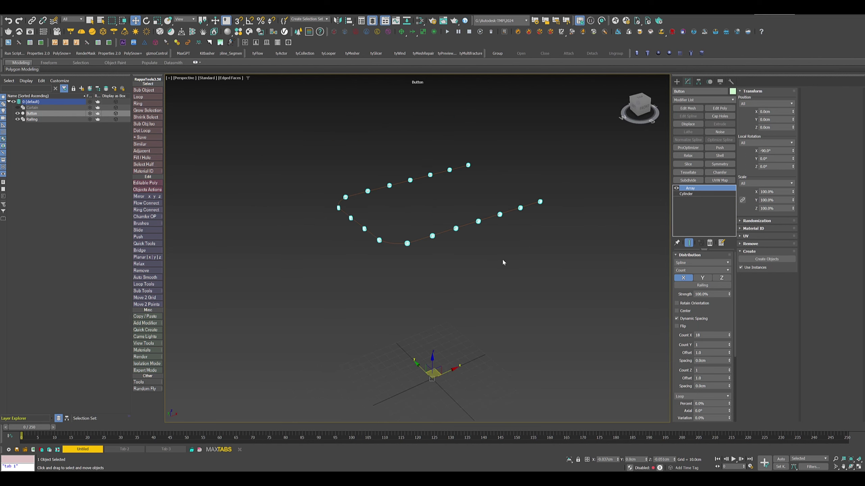
- With Auto Key on at a later frame, key the array Strength to 20%
{"action": "middle_click_drag", "start_coordinate": [504, 230], "coordinate": [501, 255]}
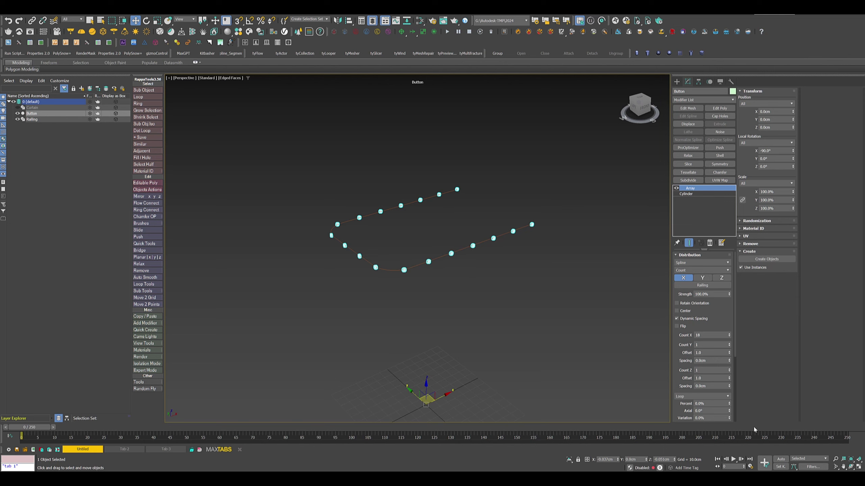
{"action": "left_click", "coordinate": [781, 459]}
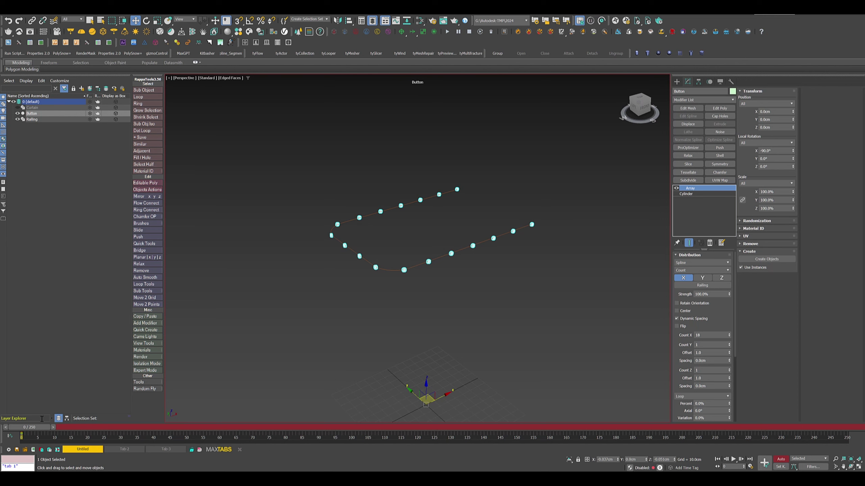
{"action": "left_click_drag", "start_coordinate": [33, 428], "coordinate": [437, 438]}
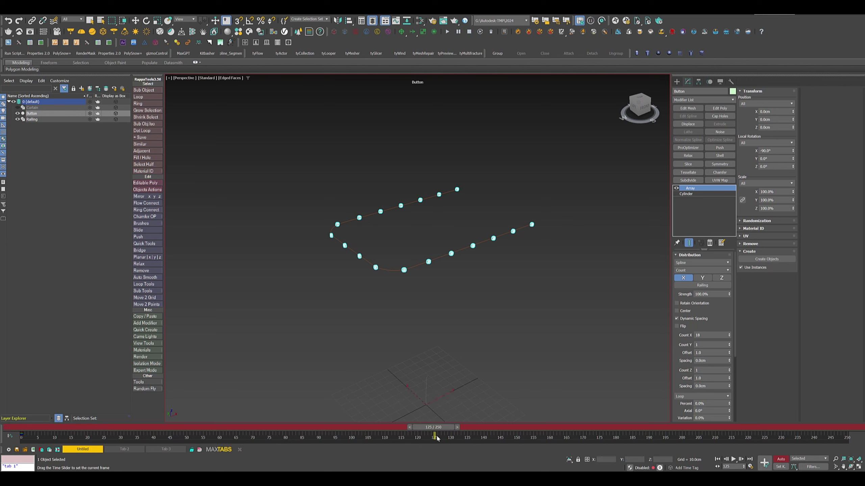
{"action": "key", "text": "w"}
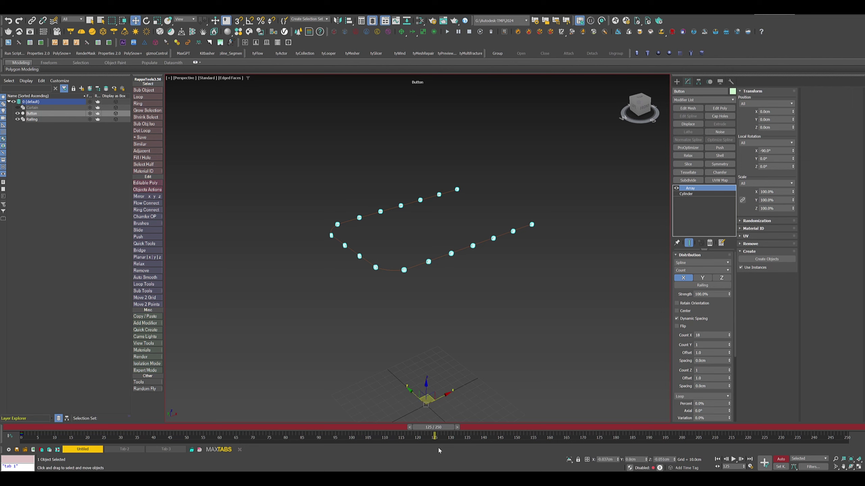
{"action": "left_click_drag", "start_coordinate": [718, 293], "coordinate": [646, 289]}
{"action": "type", "text": "20"}
{"action": "key", "text": "Return"}
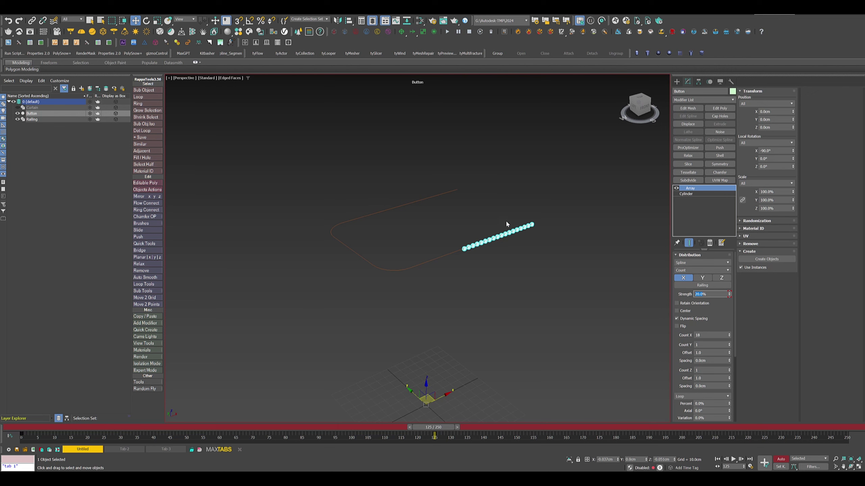
- Turn Auto Key off, shift the first key to frame 17, and preview the buttons sliding
{"action": "scroll", "coordinate": [480, 245], "scroll_direction": "up", "scroll_amount": 10}
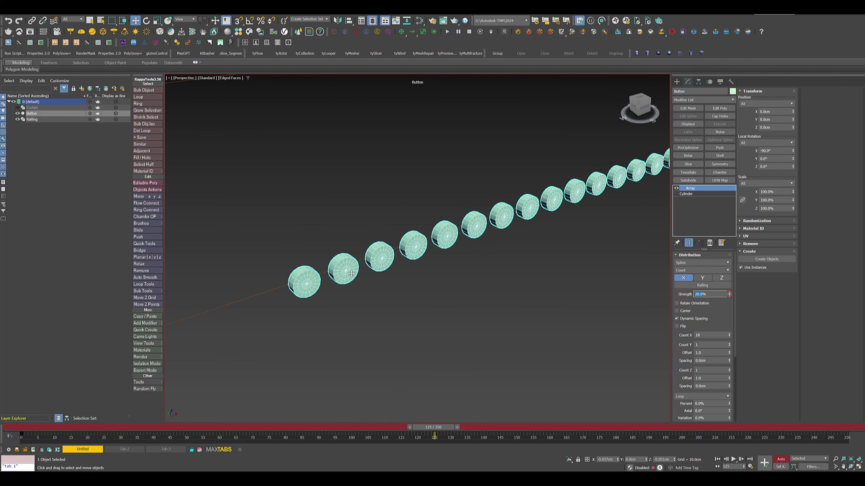
{"action": "middle_click_drag", "start_coordinate": [504, 253], "coordinate": [489, 282], "text": "alt"}
{"action": "scroll", "coordinate": [403, 246], "scroll_direction": "down", "scroll_amount": 10}
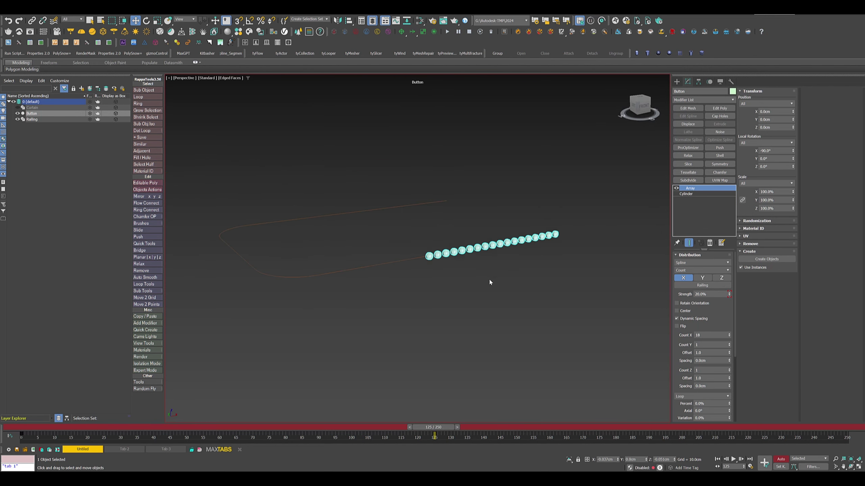
{"action": "scroll", "coordinate": [489, 282], "scroll_direction": "down", "scroll_amount": 3}
{"action": "left_click_drag", "start_coordinate": [436, 427], "coordinate": [30, 317]}
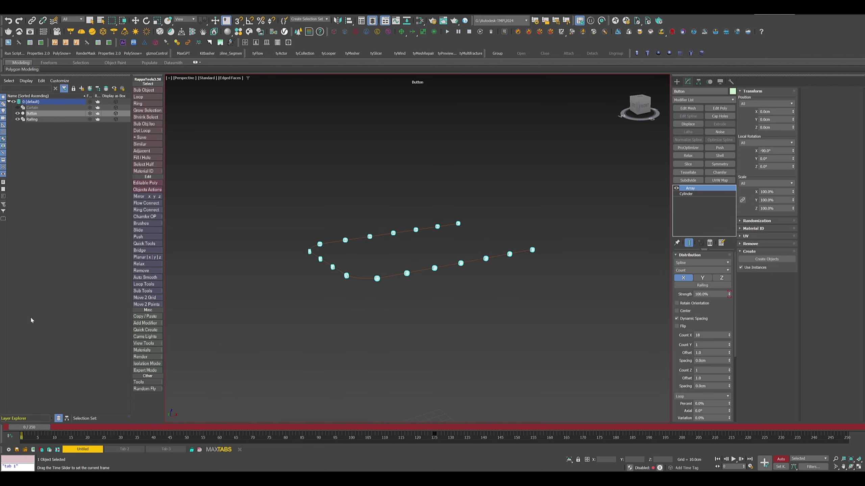
{"action": "key", "text": "w"}
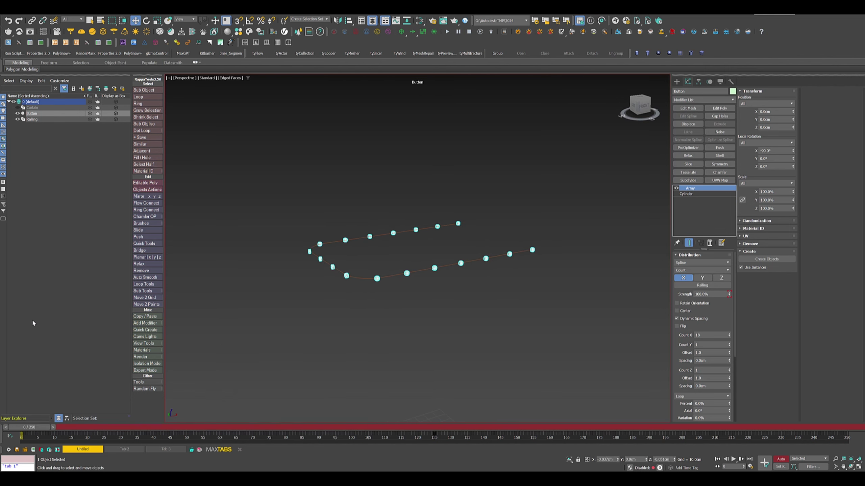
{"action": "left_click", "coordinate": [780, 460]}
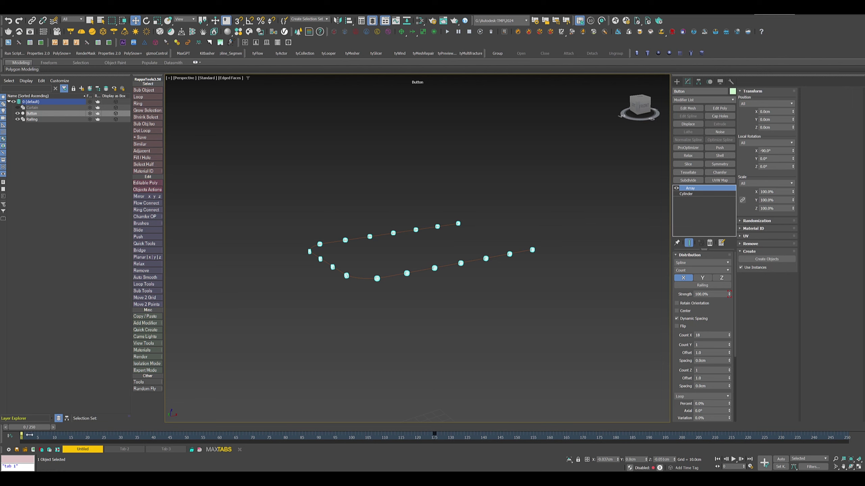
{"action": "left_click_drag", "start_coordinate": [30, 435], "coordinate": [103, 438]}
{"action": "left_click_drag", "start_coordinate": [27, 430], "coordinate": [26, 402]}
{"action": "key", "text": "w"}
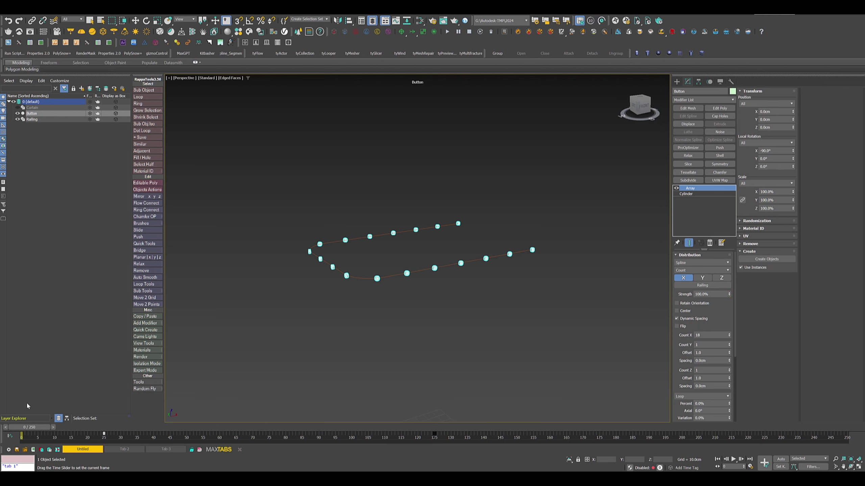
{"action": "left_click_drag", "start_coordinate": [451, 436], "coordinate": [517, 438]}
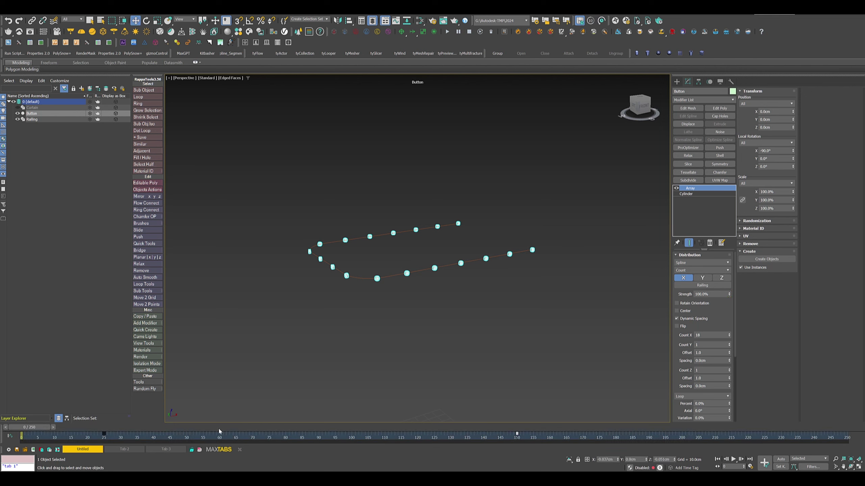
{"action": "left_click_drag", "start_coordinate": [31, 428], "coordinate": [30, 404]}
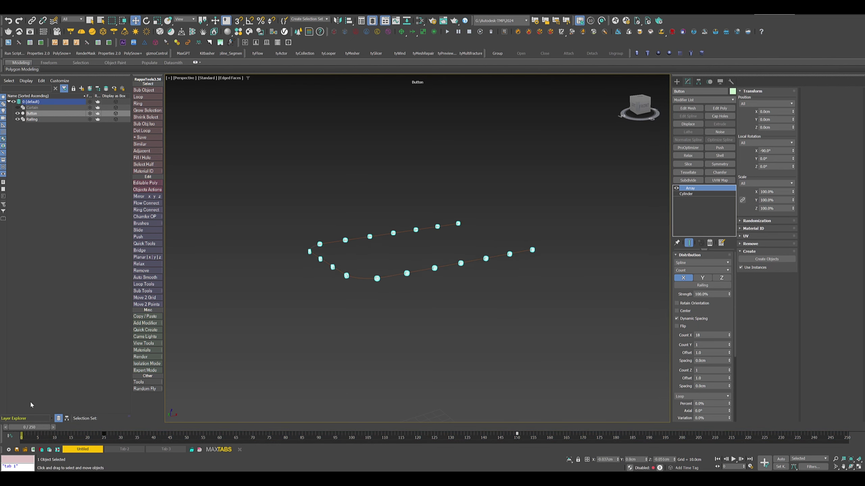
- Unhide the Curtain object and clear the selection
{"action": "left_click", "coordinate": [18, 107]}
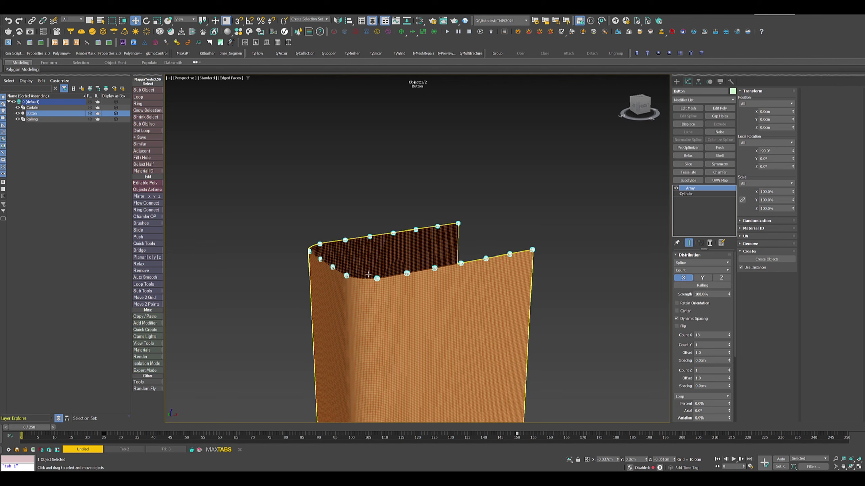
{"action": "middle_click_drag", "start_coordinate": [375, 225], "coordinate": [388, 248], "text": "alt"}
{"action": "left_click", "coordinate": [271, 290]}
- Create a tyFlow object and zero its X and Y position
{"action": "left_click", "coordinate": [257, 53]}
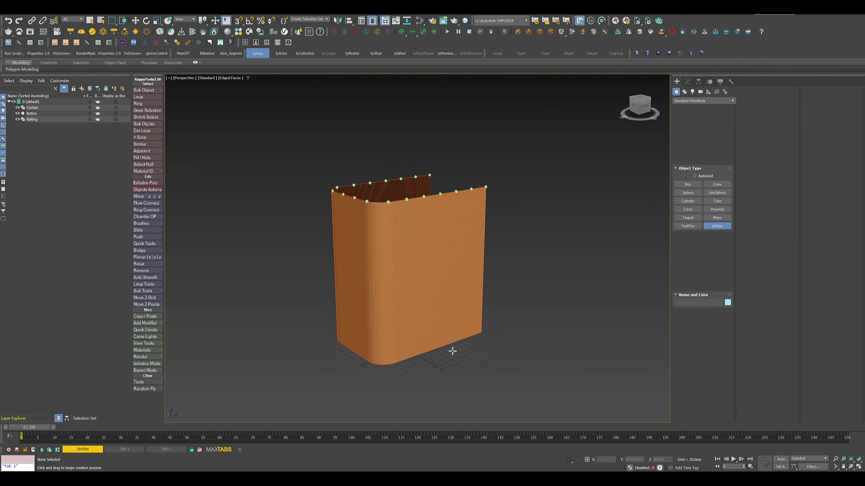
{"action": "left_click_drag", "start_coordinate": [437, 353], "coordinate": [469, 361]}
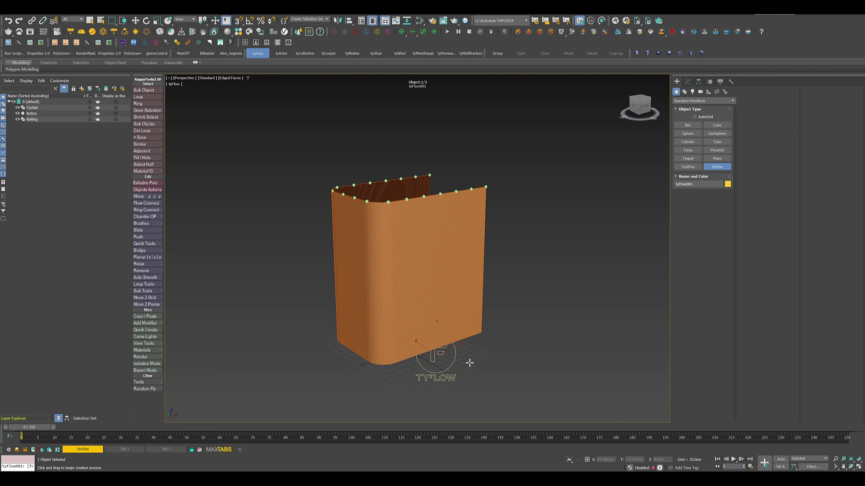
{"action": "right_click", "coordinate": [496, 365]}
{"action": "right_click", "coordinate": [617, 459]}
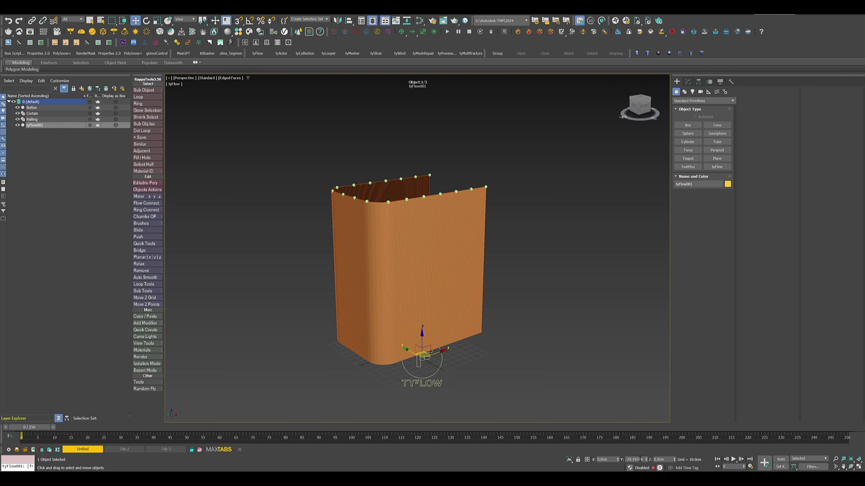
{"action": "right_click", "coordinate": [646, 459]}
- Set the tyFlow time step to 1/12 frame and open its flow editor
{"action": "left_click", "coordinate": [688, 82]}
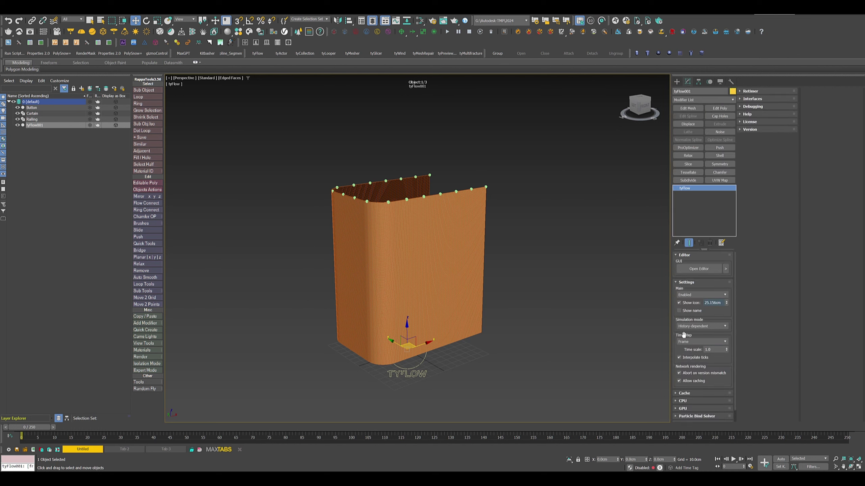
{"action": "left_click", "coordinate": [683, 342]}
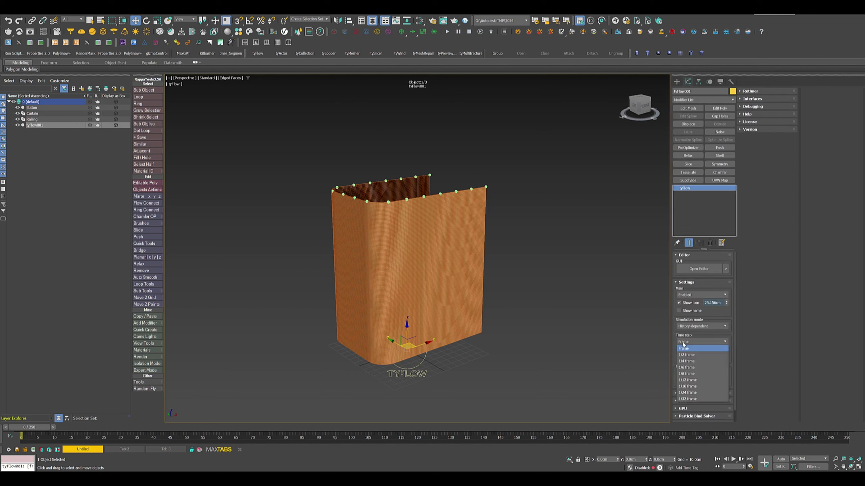
{"action": "left_click", "coordinate": [692, 381]}
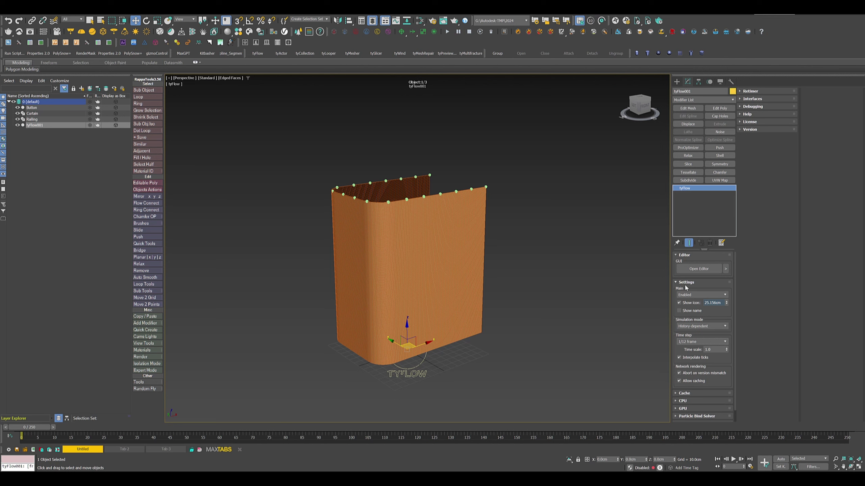
{"action": "left_click", "coordinate": [692, 270]}
{"action": "middle_click_drag", "start_coordinate": [498, 273], "coordinate": [417, 275]}
- Resize the flow editor and add a Birth Objects event sourcing the Curtain
{"action": "left_click", "coordinate": [698, 269]}
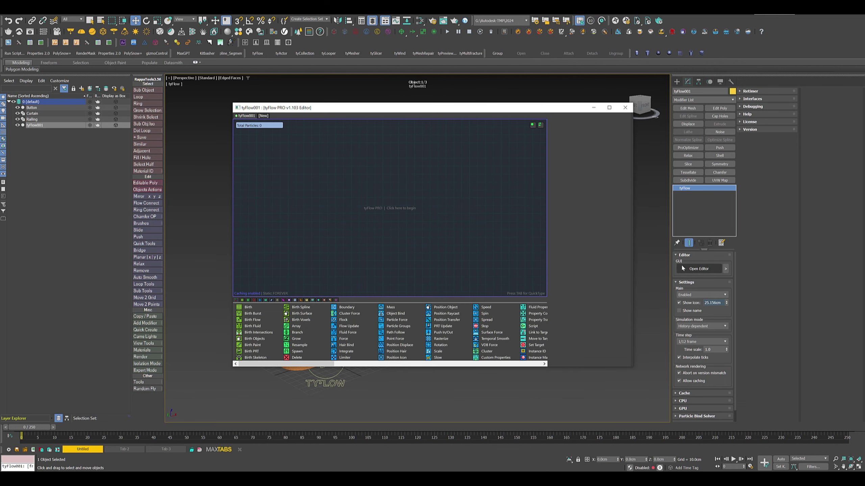
{"action": "left_click_drag", "start_coordinate": [379, 108], "coordinate": [415, 82]}
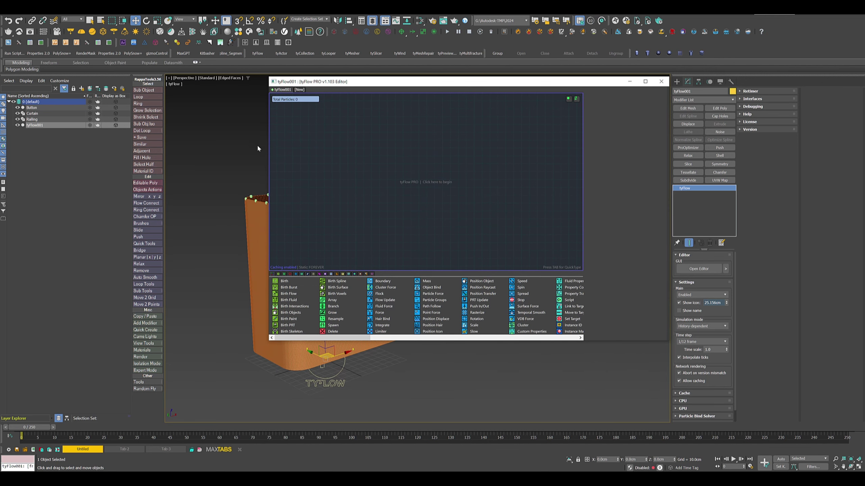
{"action": "left_click_drag", "start_coordinate": [268, 141], "coordinate": [392, 158]}
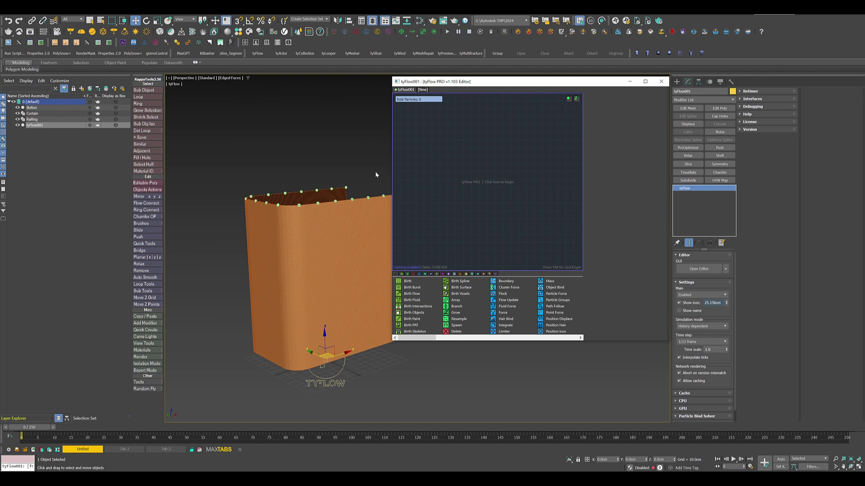
{"action": "left_click", "coordinate": [416, 316]}
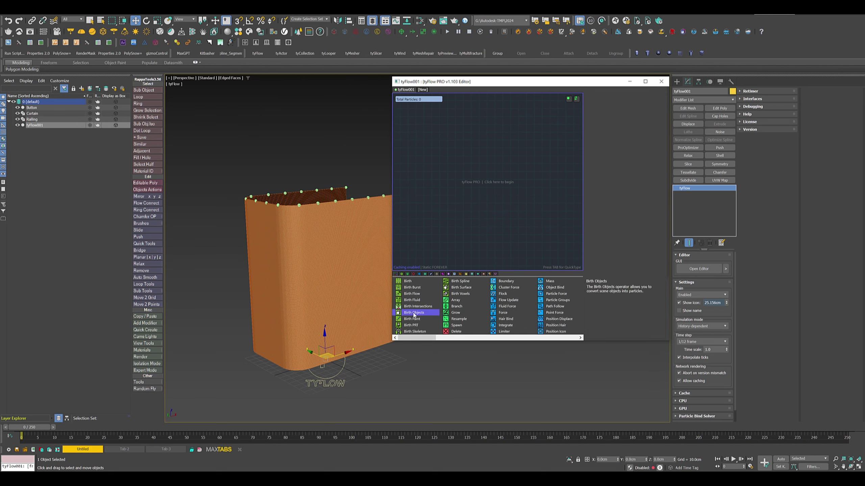
{"action": "left_click_drag", "start_coordinate": [414, 316], "coordinate": [442, 119]}
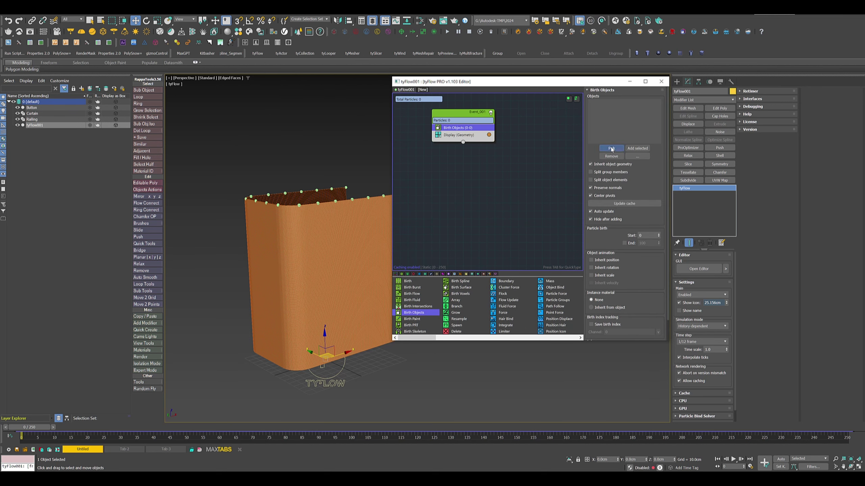
{"action": "left_click", "coordinate": [348, 265]}
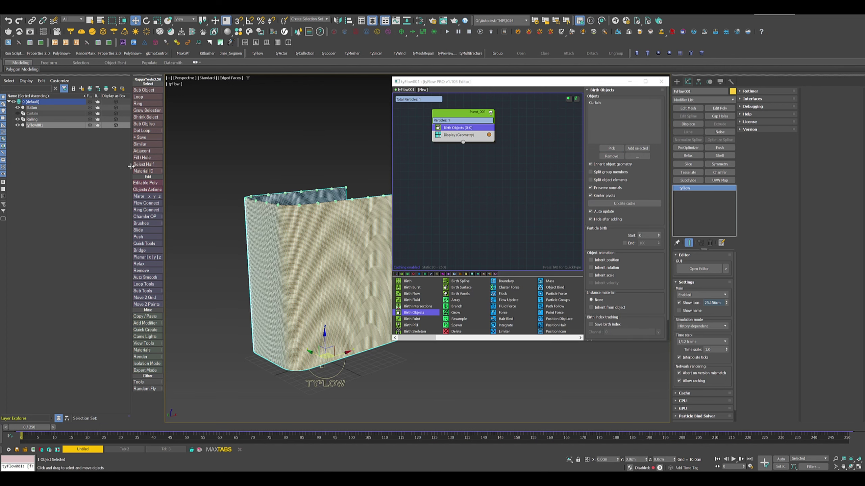
{"action": "scroll", "coordinate": [518, 298], "scroll_direction": "down", "scroll_amount": 8}
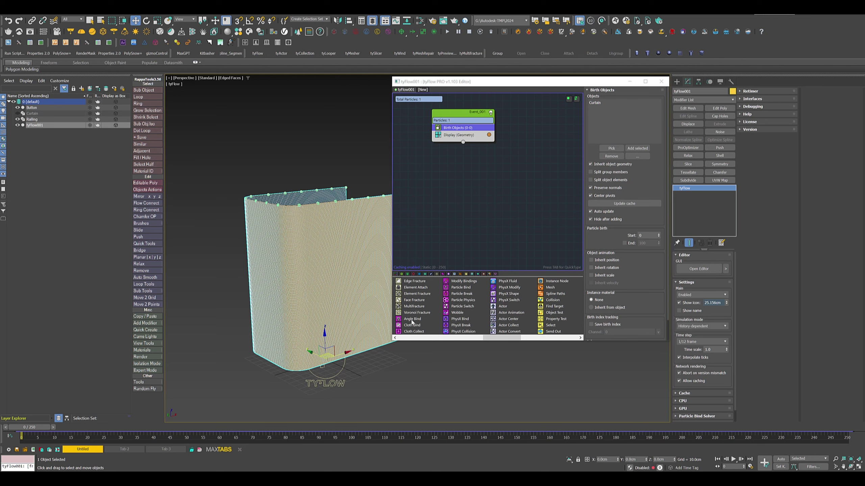
- Add Cloth Bind, disable the Display geometry, and switch to Default Shading
{"action": "left_click_drag", "start_coordinate": [462, 133], "coordinate": [500, 110]}
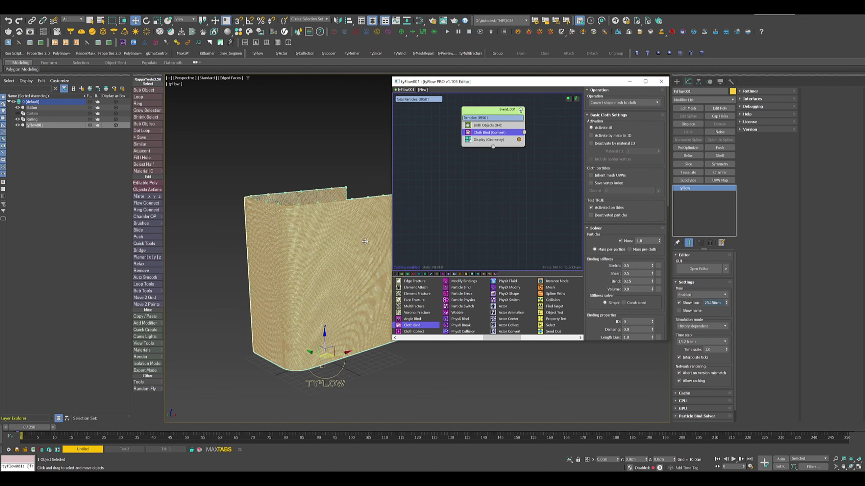
{"action": "left_click", "coordinate": [468, 141]}
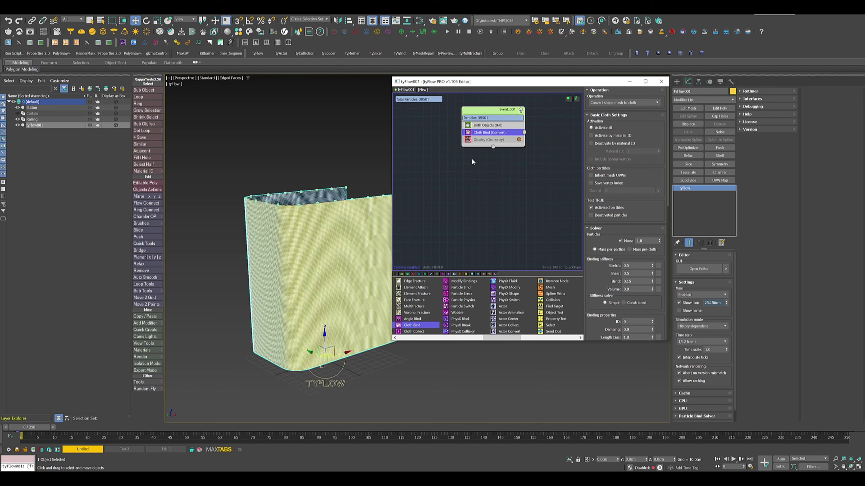
{"action": "key", "text": "F4"}
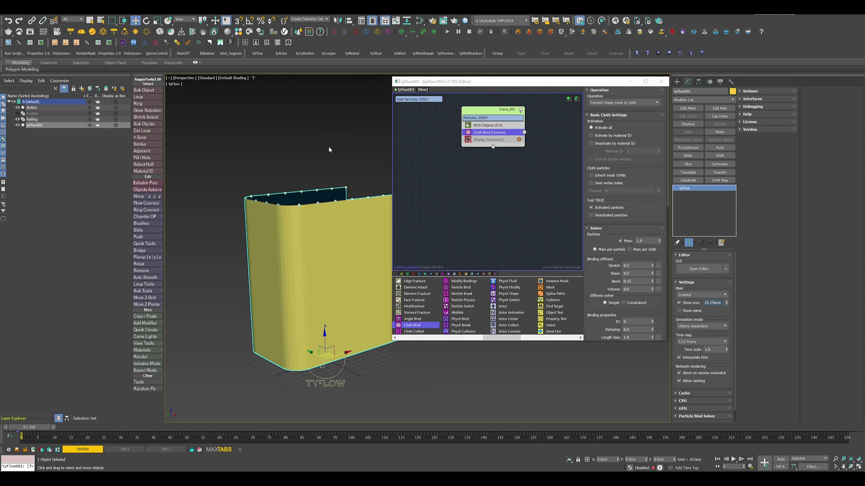
{"action": "middle_click_drag", "start_coordinate": [339, 172], "coordinate": [330, 160]}
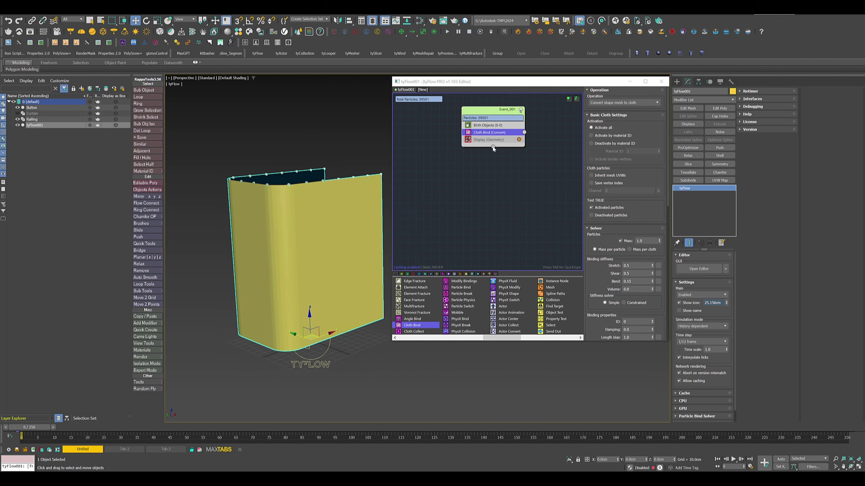
- Add a Surface Test against Button leading to a new Event_002 shown in red
{"action": "left_click_drag", "start_coordinate": [494, 149], "coordinate": [495, 190]}
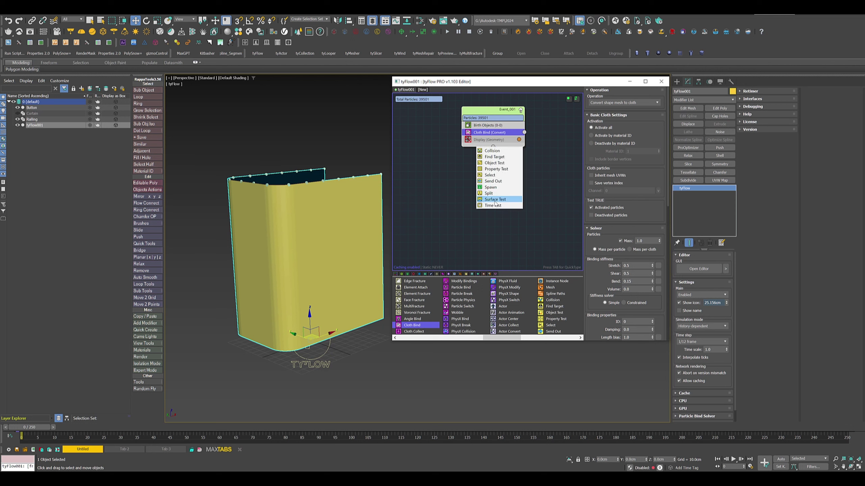
{"action": "left_click", "coordinate": [490, 200]}
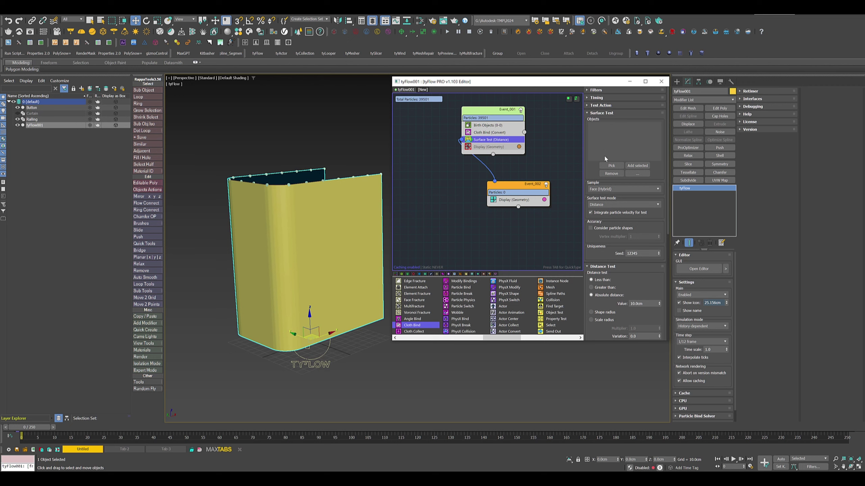
{"action": "left_click", "coordinate": [610, 166]}
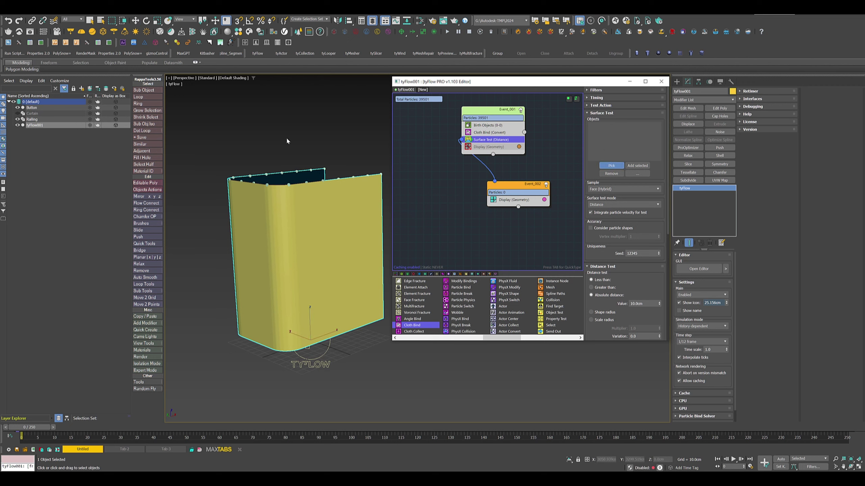
{"action": "left_click", "coordinate": [31, 108]}
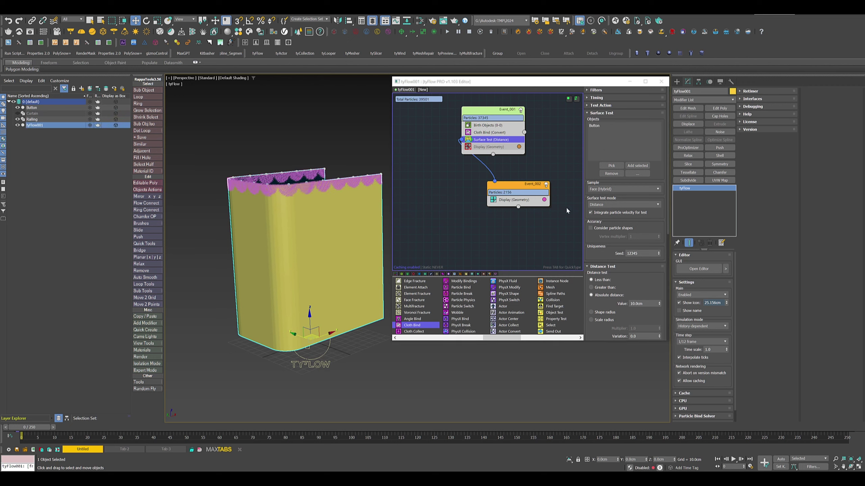
{"action": "left_click", "coordinate": [545, 200]}
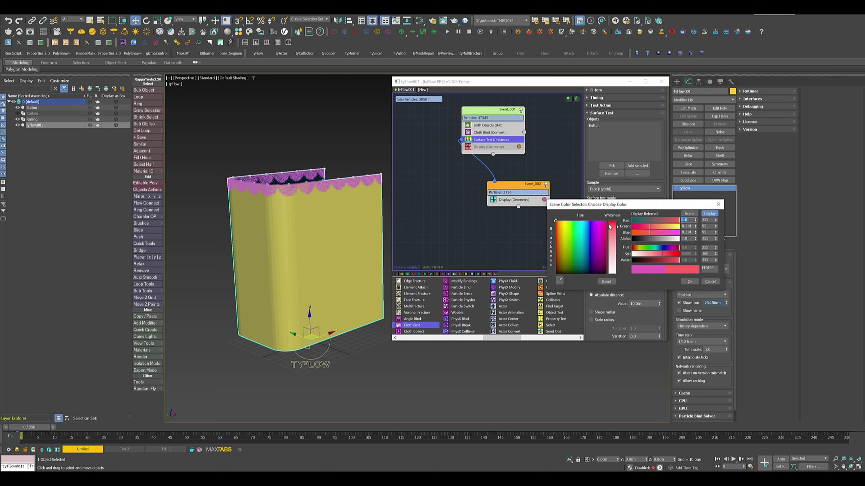
{"action": "left_click_drag", "start_coordinate": [609, 227], "coordinate": [612, 225]}
{"action": "left_click", "coordinate": [688, 282]}
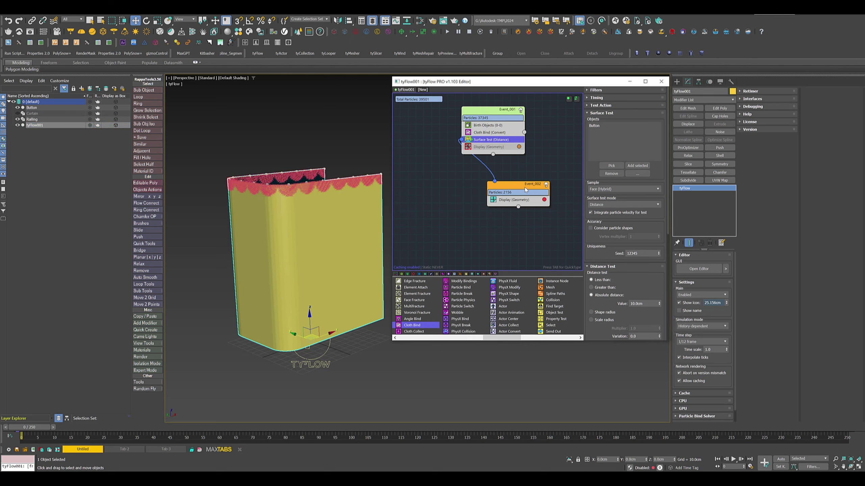
{"action": "left_click_drag", "start_coordinate": [525, 190], "coordinate": [457, 184]}
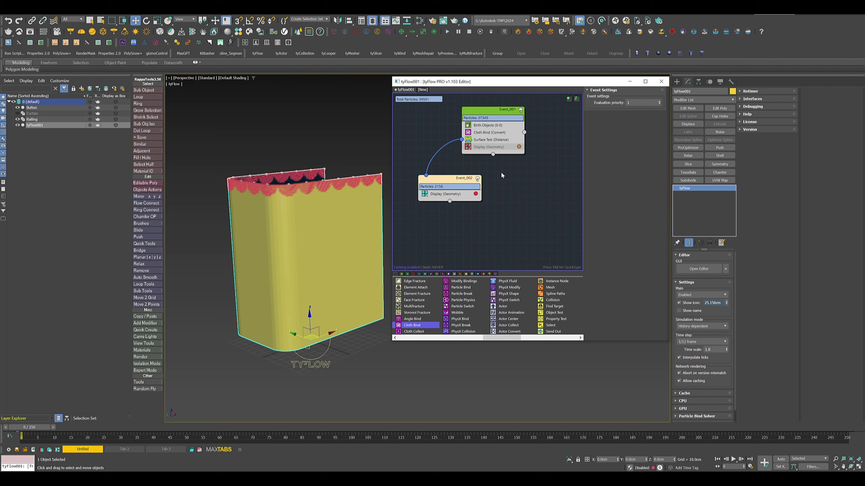
- Set the Surface Test absolute distance to 1.0cm
{"action": "left_click", "coordinate": [490, 140]}
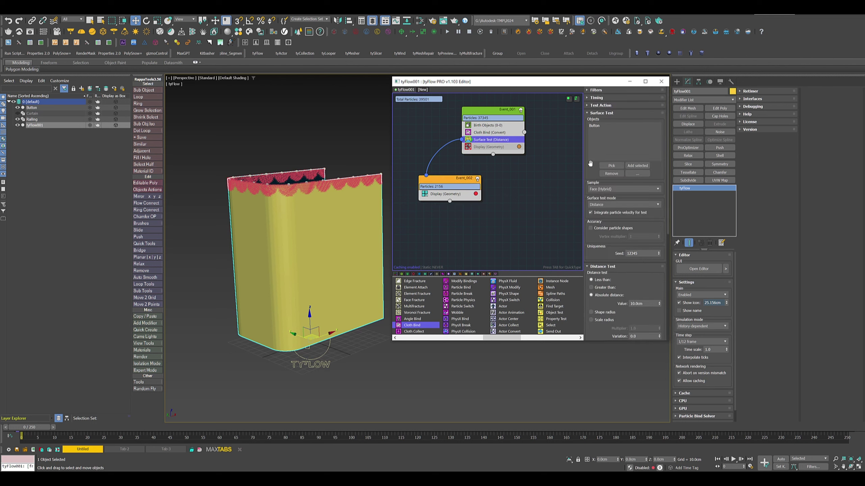
{"action": "scroll", "coordinate": [604, 257], "scroll_direction": "down", "scroll_amount": 3}
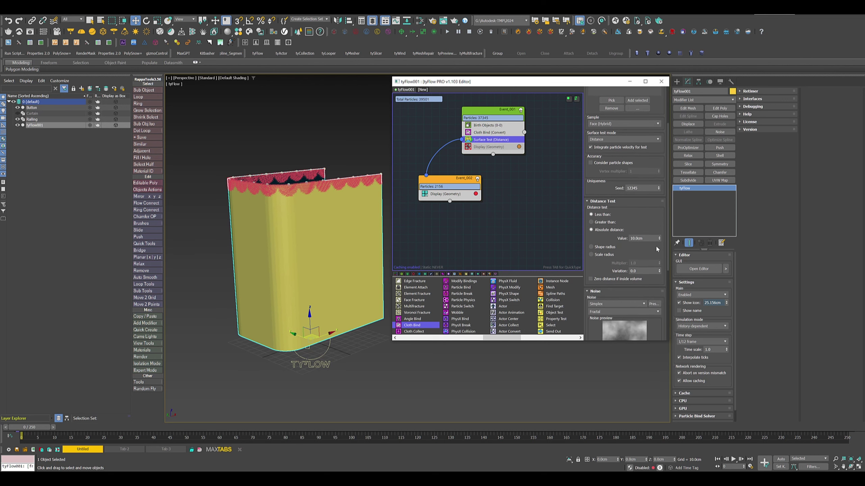
{"action": "double_click", "coordinate": [648, 239]}
{"action": "type", "text": "1"}
{"action": "key", "text": "Return"}
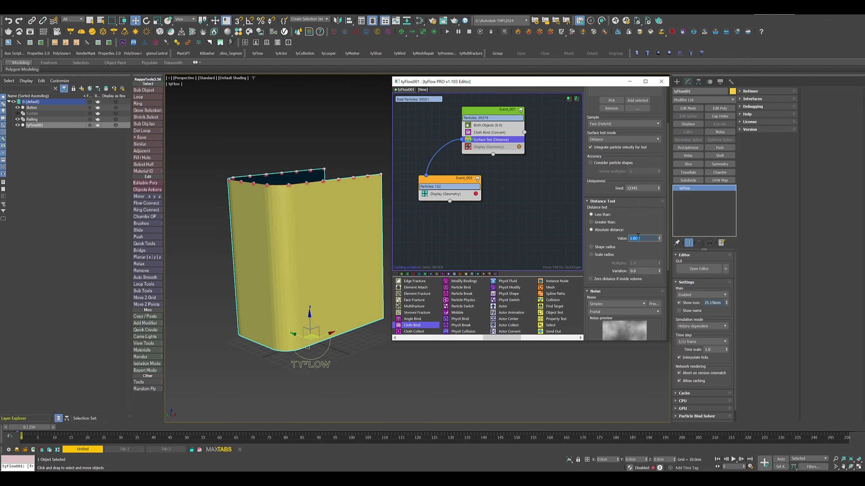
{"action": "scroll", "coordinate": [305, 188], "scroll_direction": "up", "scroll_amount": 10}
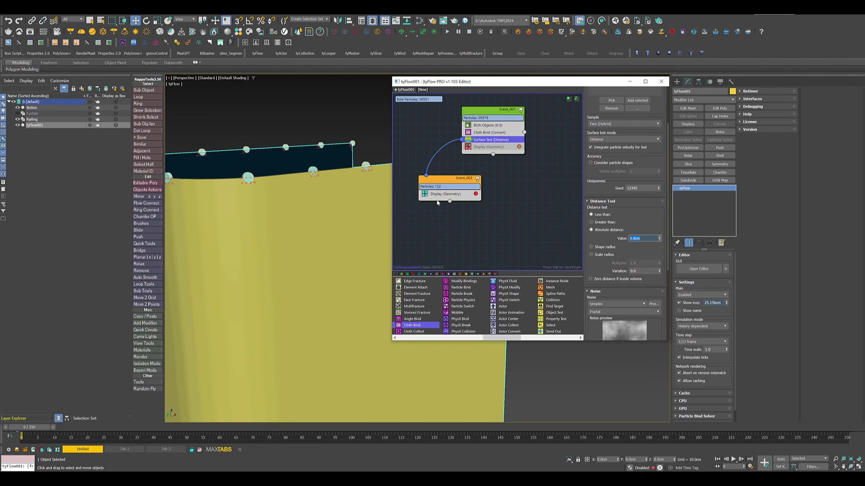
- Add a Particle Switch that deactivates cloth bindings to Event_002
{"action": "left_click_drag", "start_coordinate": [455, 195], "coordinate": [449, 195]}
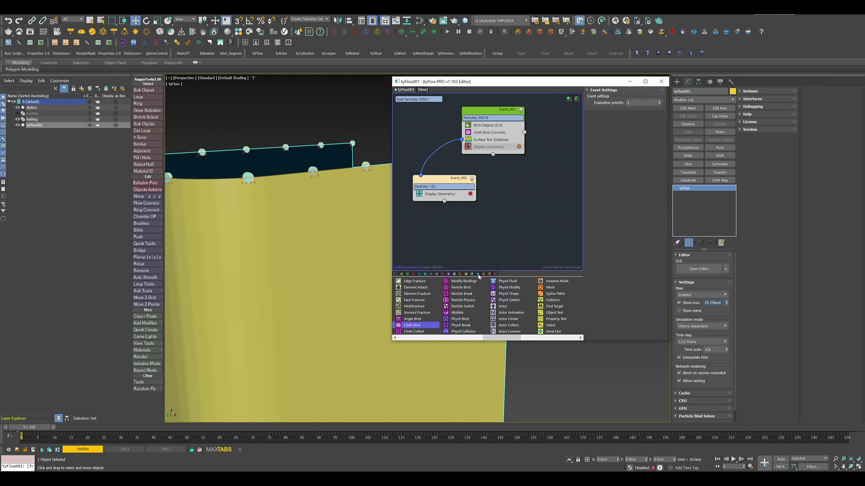
{"action": "mouse_move", "coordinate": [464, 308]}
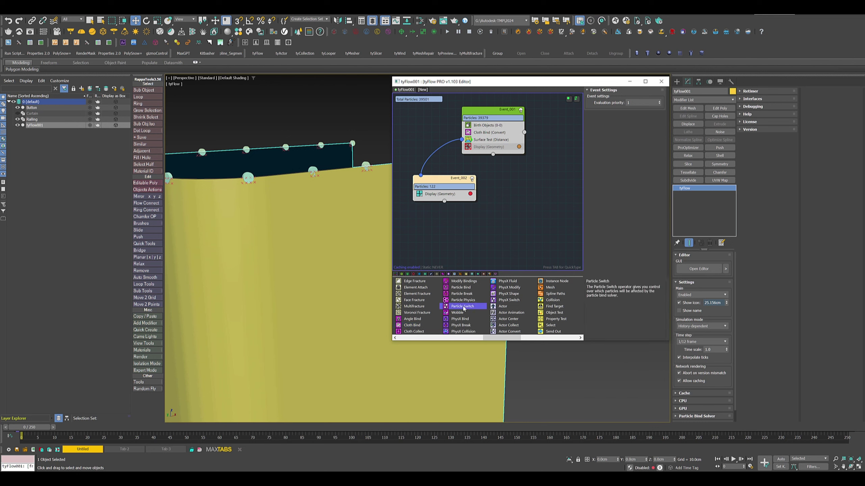
{"action": "left_click_drag", "start_coordinate": [446, 193], "coordinate": [444, 192]}
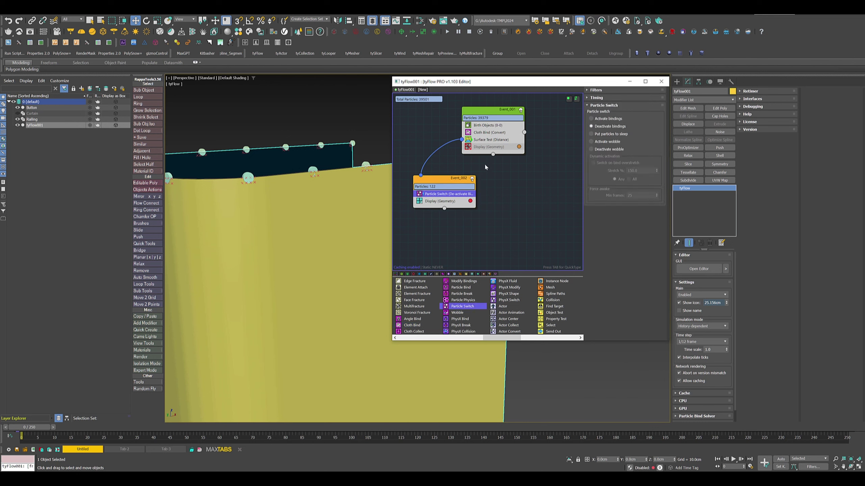
{"action": "scroll", "coordinate": [431, 317], "scroll_direction": "left", "scroll_amount": 5}
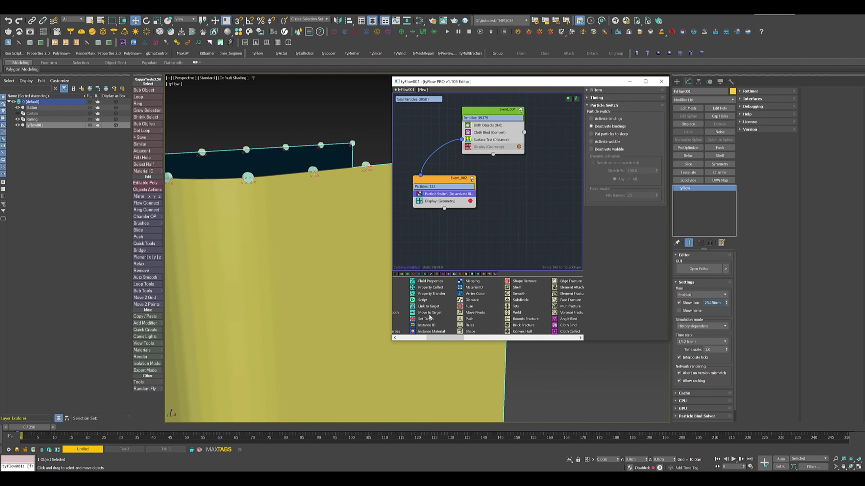
{"action": "scroll", "coordinate": [431, 315], "scroll_direction": "left", "scroll_amount": 3}
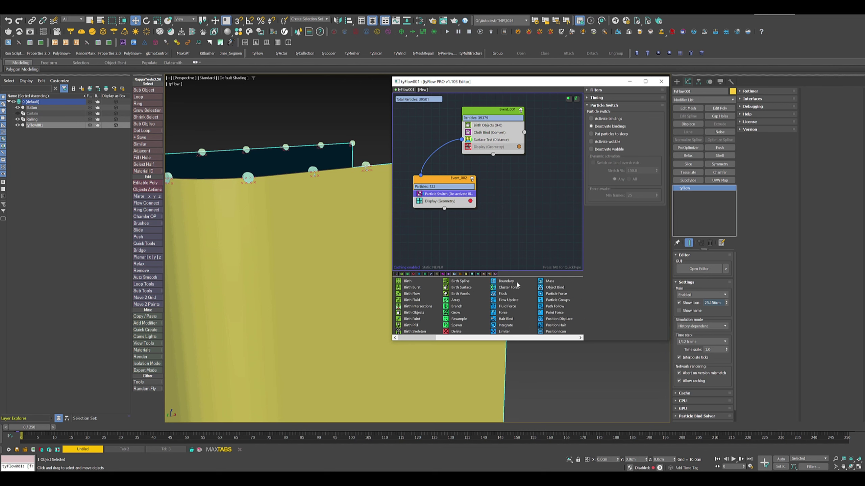
{"action": "left_click_drag", "start_coordinate": [555, 287], "coordinate": [446, 202]}
- Add Object Bind to Event_002 targeting Button with Lock to surface mode
{"action": "left_click", "coordinate": [611, 196]}
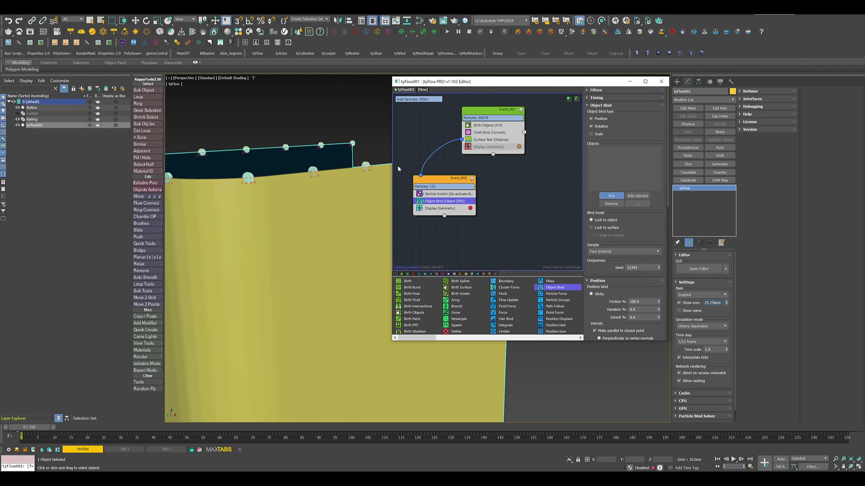
{"action": "left_click", "coordinate": [248, 176]}
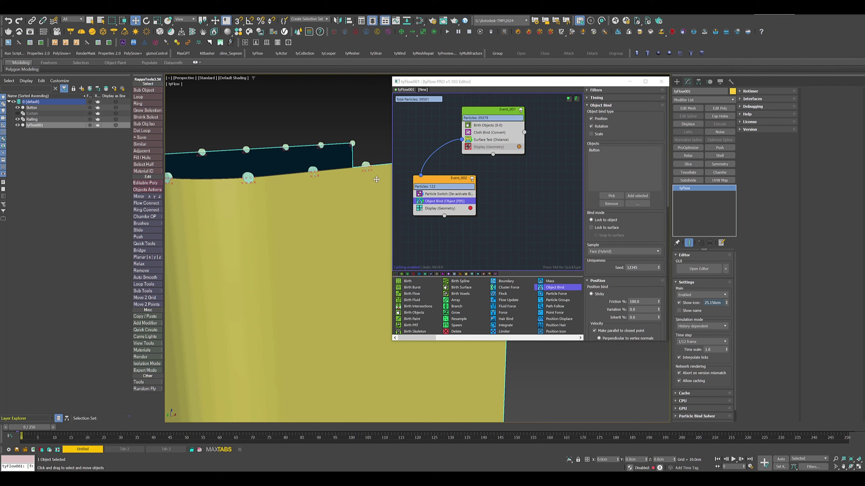
{"action": "left_click", "coordinate": [602, 228]}
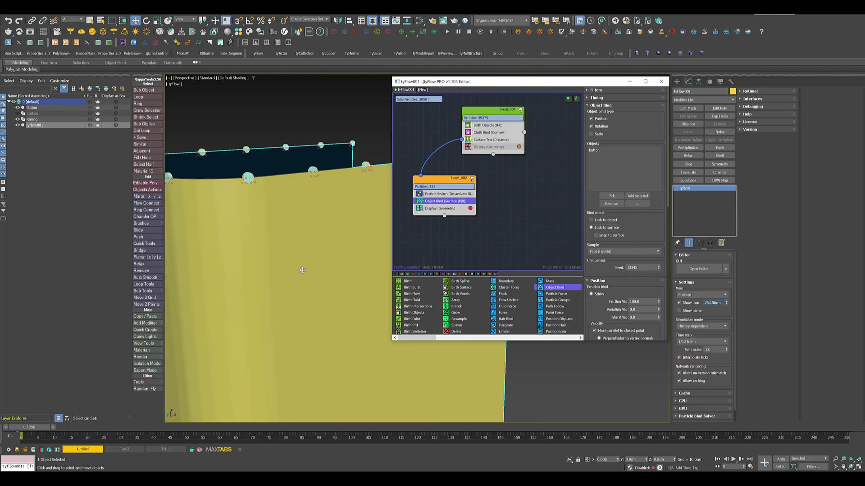
{"action": "scroll", "coordinate": [304, 271], "scroll_direction": "down", "scroll_amount": 5}
{"action": "middle_click_drag", "start_coordinate": [304, 272], "coordinate": [300, 238]}
{"action": "left_click_drag", "start_coordinate": [494, 113], "coordinate": [507, 113]}
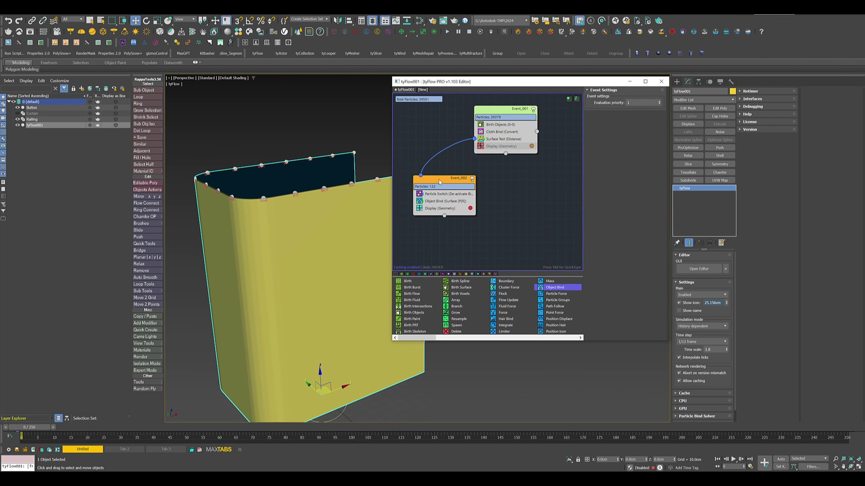
{"action": "left_click_drag", "start_coordinate": [439, 181], "coordinate": [444, 185]}
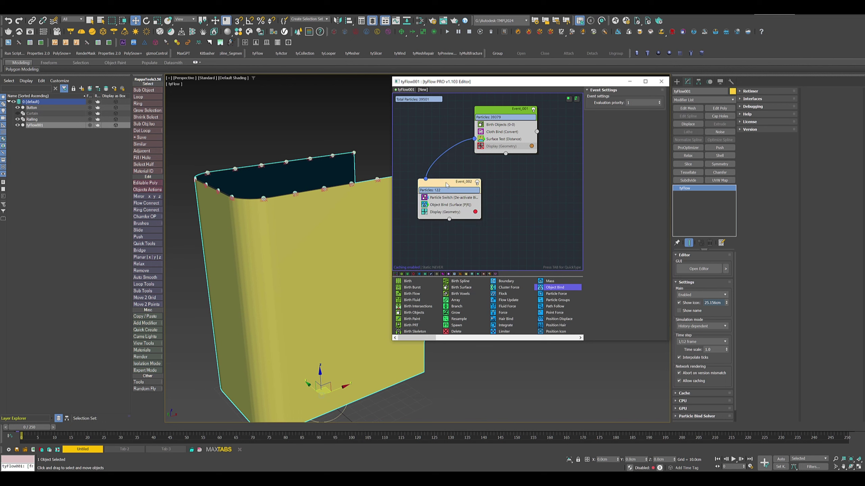
{"action": "left_click", "coordinate": [504, 313]}
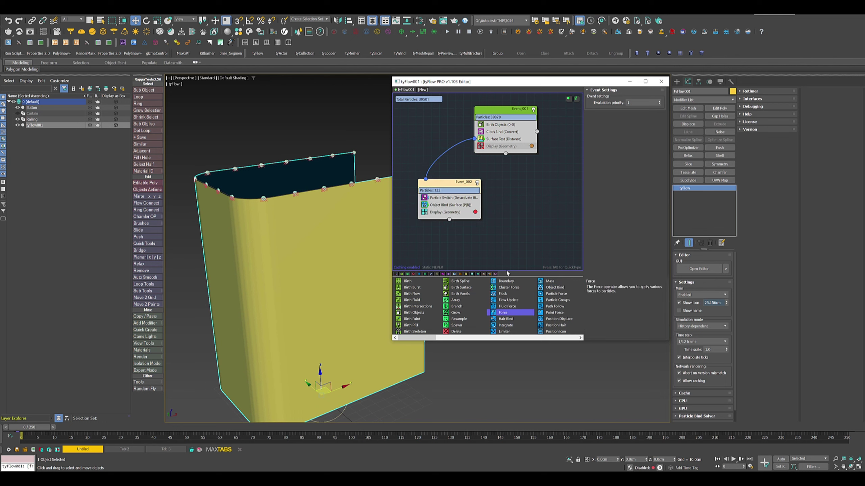
- Add a Force operator to Event_001 with built-in gravity strength -0.3cm
{"action": "left_click_drag", "start_coordinate": [504, 304], "coordinate": [501, 143]}
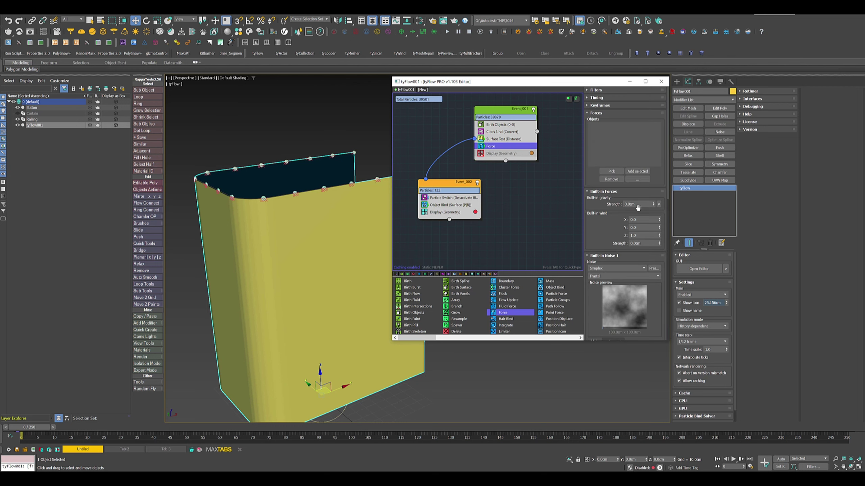
{"action": "double_click", "coordinate": [636, 204]}
{"action": "type", "text": "-0"}
{"action": "type", "text": ".3"}
{"action": "key", "text": "Return"}
- Narrow the flow editor window and rearrange the event nodes
{"action": "left_click_drag", "start_coordinate": [496, 84], "coordinate": [497, 84]}
{"action": "left_click_drag", "start_coordinate": [391, 111], "coordinate": [438, 111]}
{"action": "left_click_drag", "start_coordinate": [546, 111], "coordinate": [531, 112]}
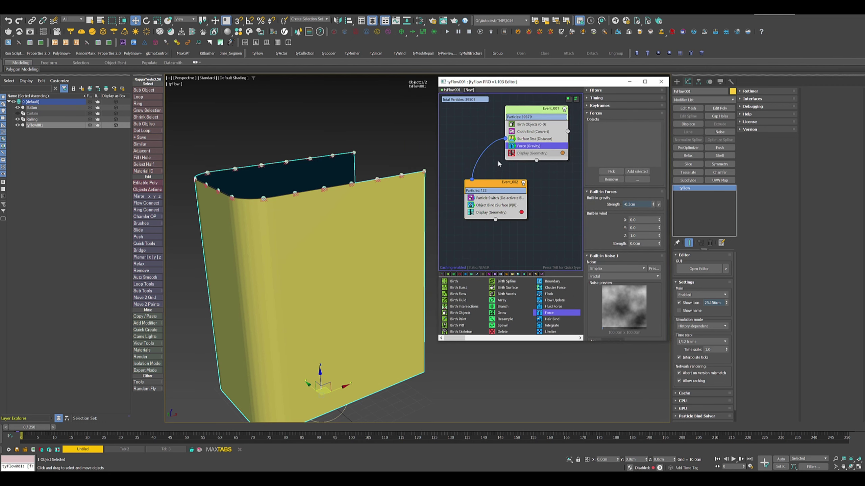
{"action": "left_click_drag", "start_coordinate": [491, 182], "coordinate": [478, 198]}
{"action": "left_click", "coordinate": [528, 111]}
{"action": "left_click_drag", "start_coordinate": [528, 111], "coordinate": [520, 112]}
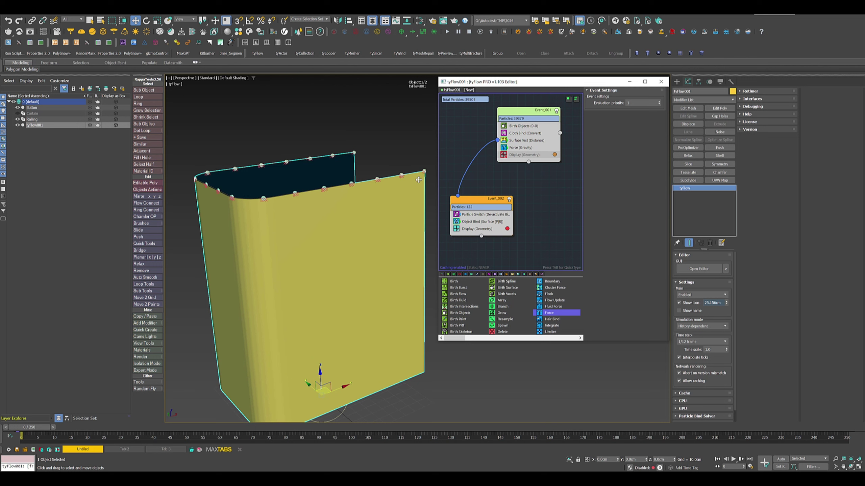
- Change Event_001's Display geometry colour to cyan in the Scene Color Selector
{"action": "left_click", "coordinate": [524, 140]}
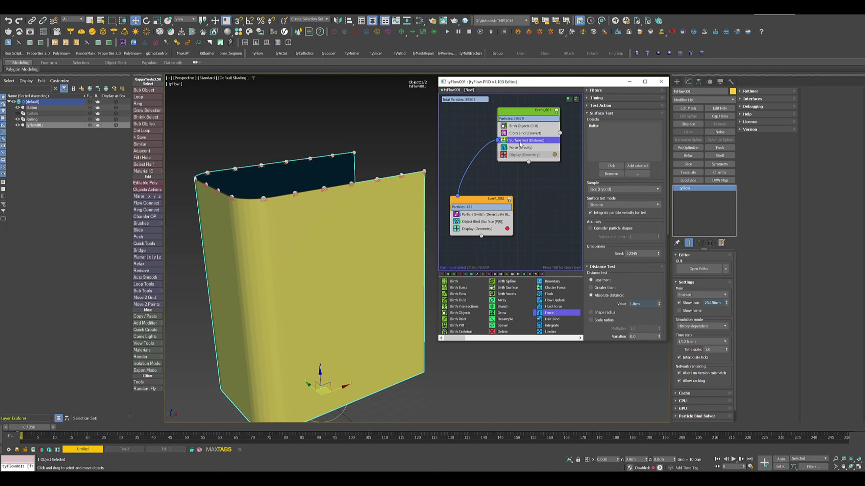
{"action": "scroll", "coordinate": [334, 187], "scroll_direction": "up", "scroll_amount": 5}
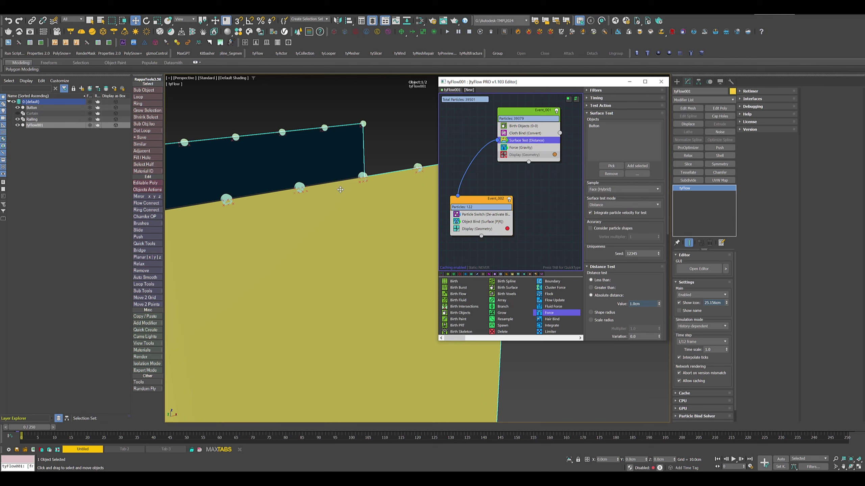
{"action": "scroll", "coordinate": [341, 191], "scroll_direction": "up", "scroll_amount": 3}
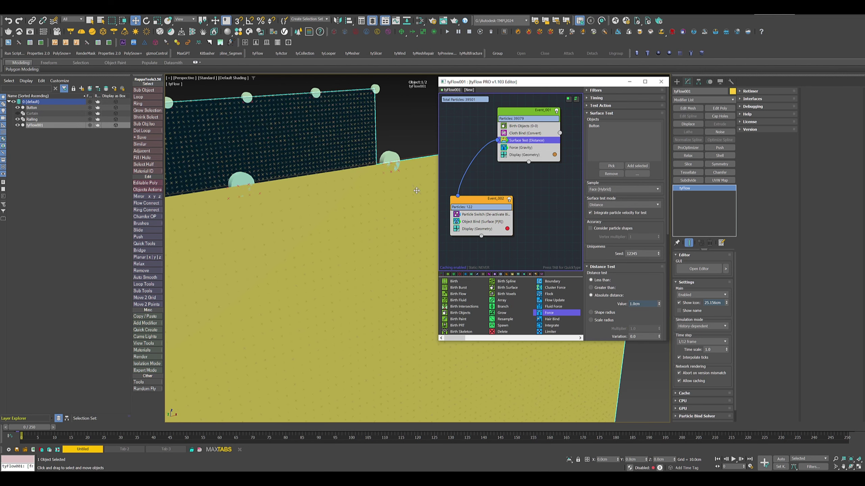
{"action": "left_click", "coordinate": [554, 155]}
{"action": "left_click", "coordinate": [592, 186]}
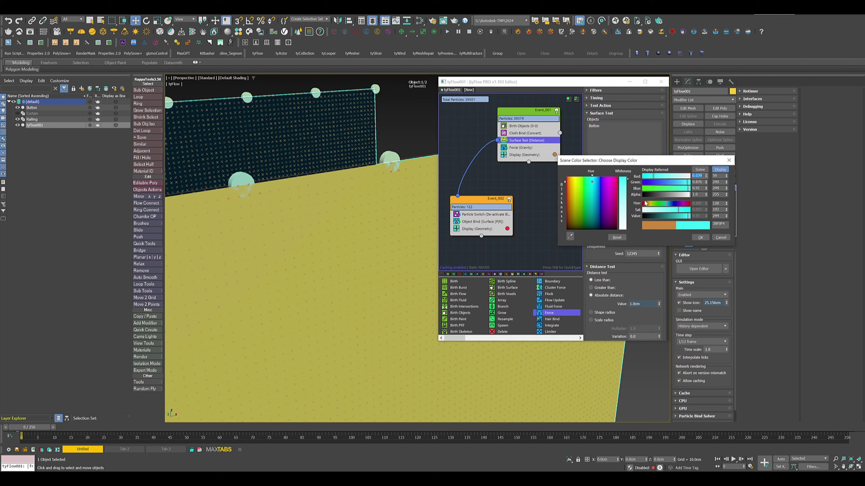
{"action": "left_click", "coordinate": [700, 237]}
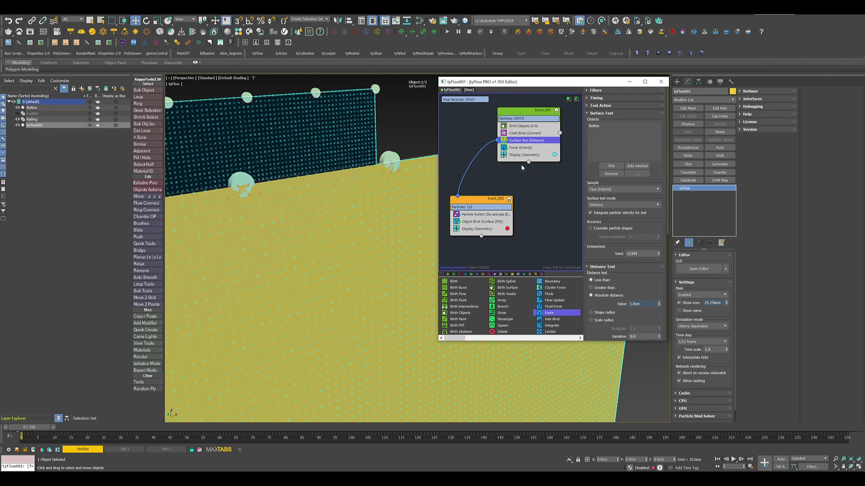
- Set the Surface Test timing to Frame mode with range 0 to 1
{"action": "left_click", "coordinate": [596, 97]}
{"action": "left_click", "coordinate": [591, 146]}
{"action": "left_click", "coordinate": [622, 106]}
{"action": "left_click", "coordinate": [619, 136]}
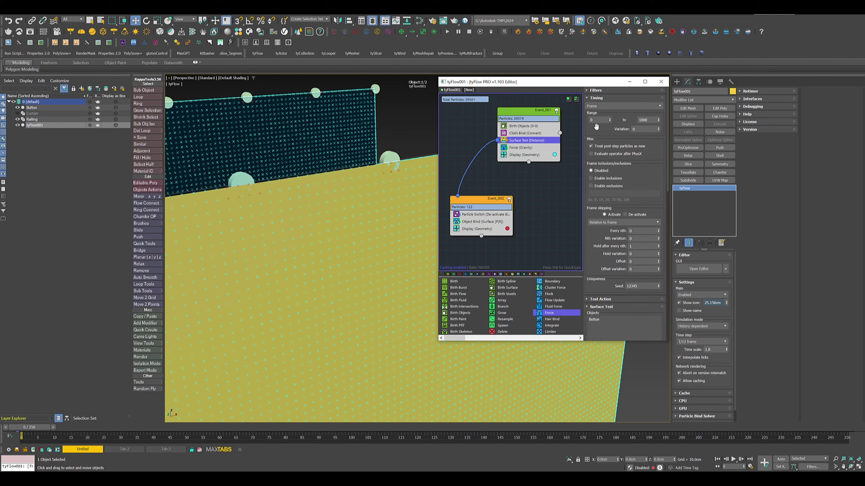
{"action": "double_click", "coordinate": [653, 120]}
{"action": "key", "text": "Return"}
- Disable Event_001's Display geometry so the curtain shows as a solid mesh
{"action": "scroll", "coordinate": [325, 212], "scroll_direction": "down", "scroll_amount": 10}
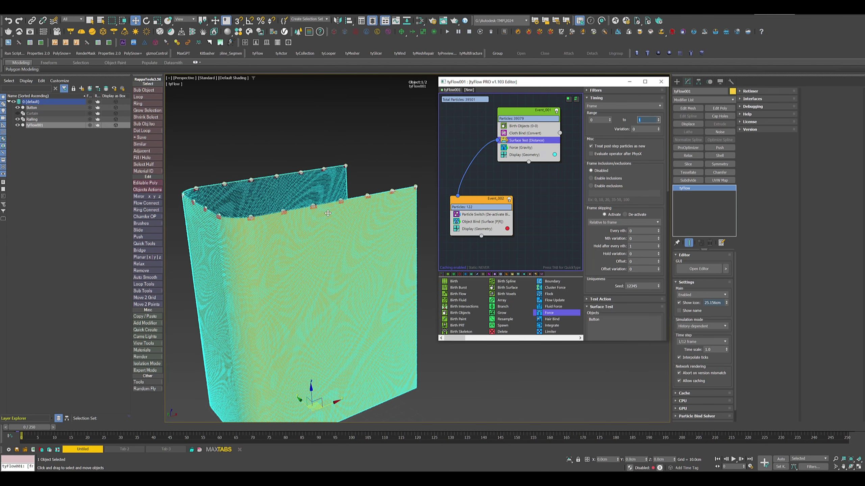
{"action": "middle_click_drag", "start_coordinate": [346, 227], "coordinate": [318, 202]}
{"action": "left_click", "coordinate": [504, 155]}
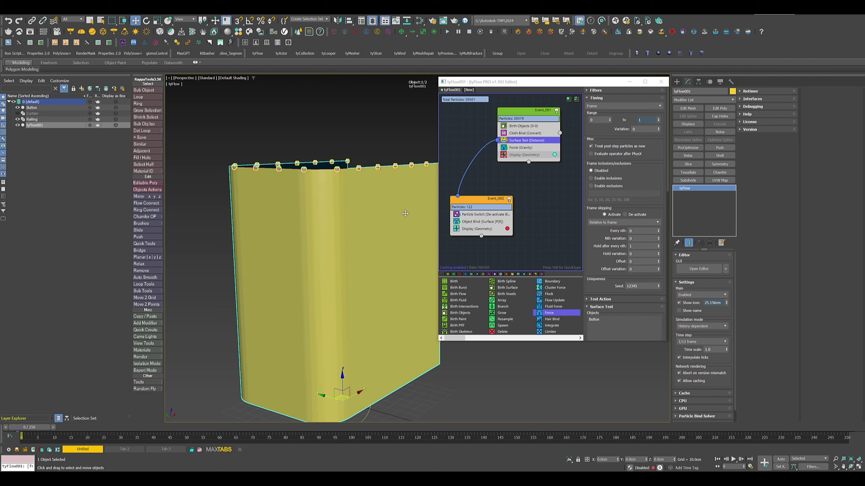
{"action": "left_click_drag", "start_coordinate": [547, 88], "coordinate": [545, 92]}
{"action": "middle_click_drag", "start_coordinate": [358, 233], "coordinate": [326, 227]}
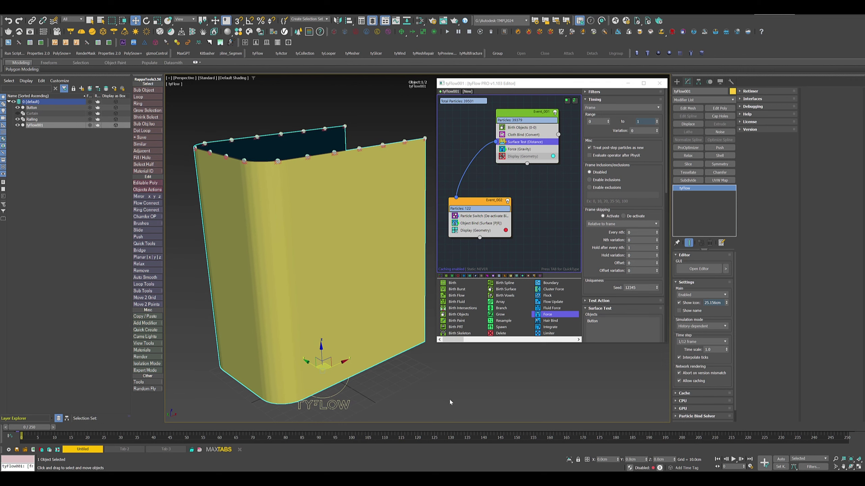
{"action": "left_click", "coordinate": [734, 459]}
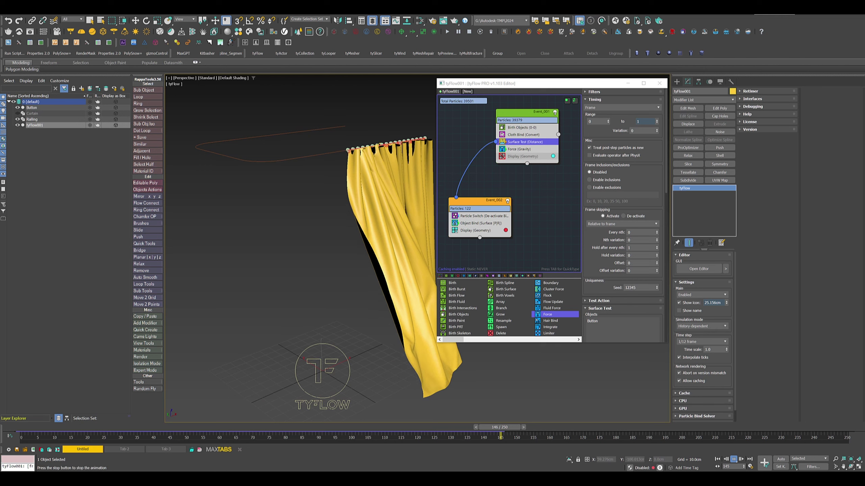
{"action": "left_click", "coordinate": [734, 459]}
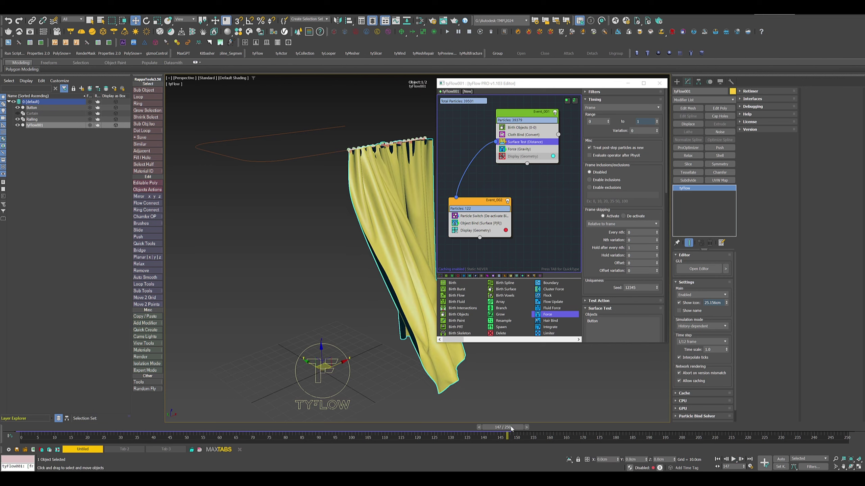
{"action": "left_click_drag", "start_coordinate": [513, 429], "coordinate": [487, 426]}
{"action": "key", "text": "w"}
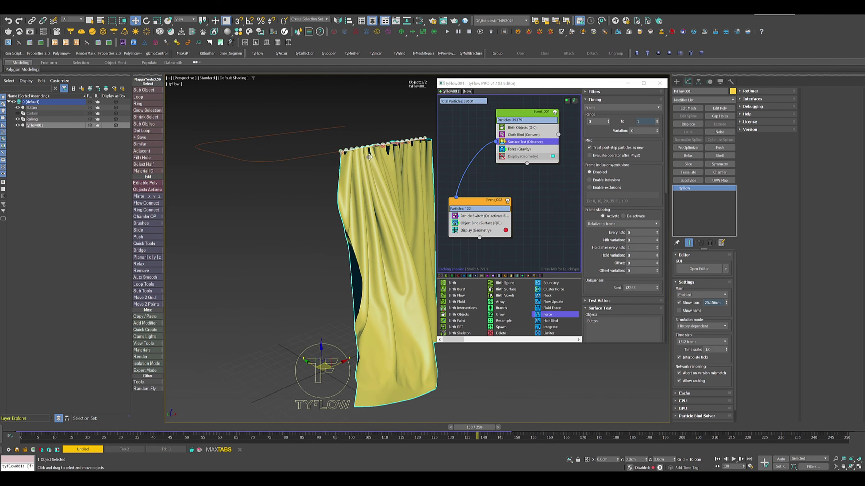
{"action": "left_click_drag", "start_coordinate": [479, 430], "coordinate": [30, 427]}
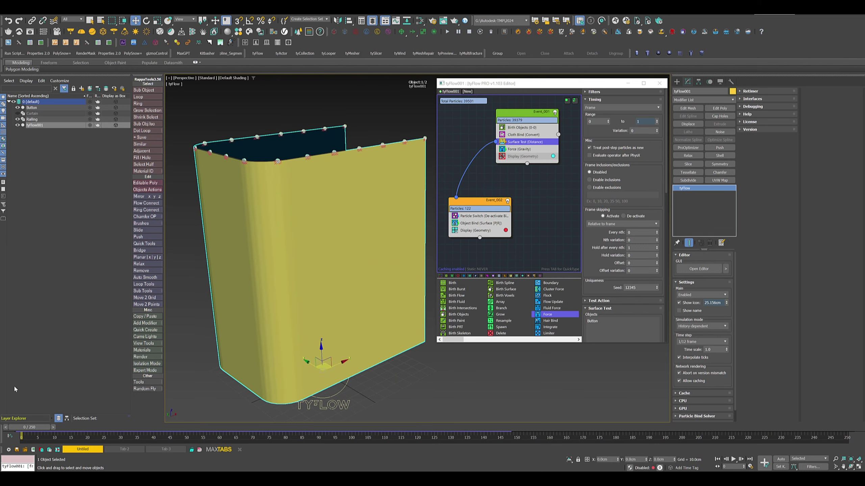
- Enable CUDA collisions and self-collisions with a separate self-thickness in Cloth Bind
{"action": "left_click", "coordinate": [529, 135]}
{"action": "left_click_drag", "start_coordinate": [596, 286], "coordinate": [590, 99]}
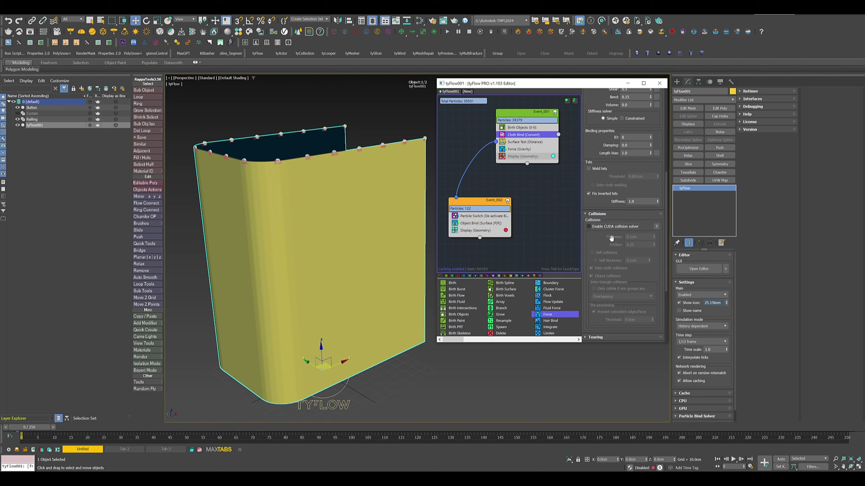
{"action": "left_click", "coordinate": [599, 228]}
{"action": "left_click", "coordinate": [597, 253]}
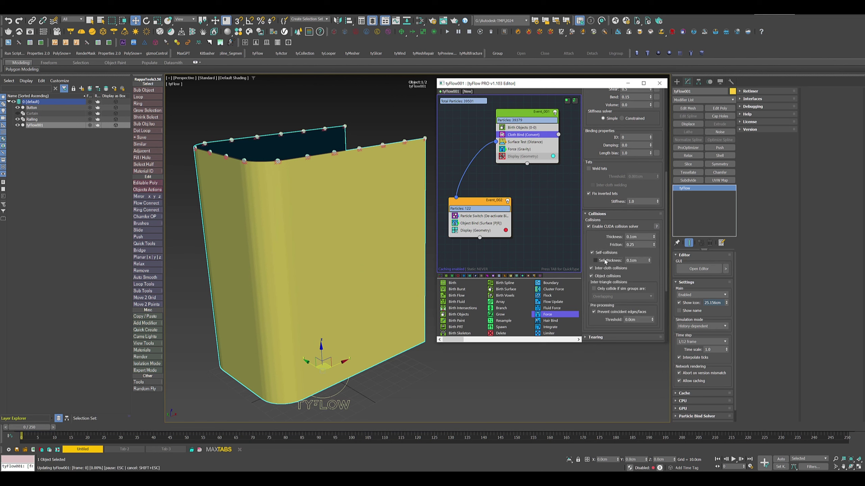
{"action": "left_click", "coordinate": [605, 261]}
- Set collision thickness 0.2cm, self-thickness 0.3cm and friction 0.05
{"action": "double_click", "coordinate": [645, 238]}
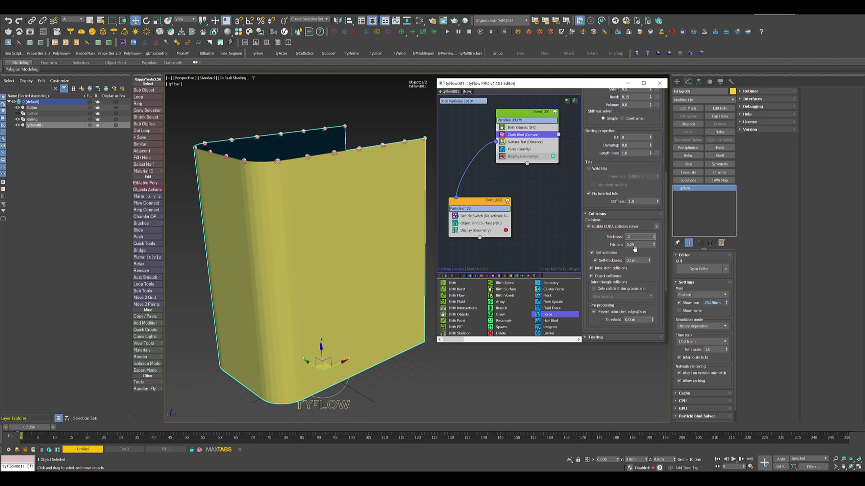
{"action": "key", "text": "Return"}
{"action": "key", "text": "Tab"}
{"action": "type", "text": ".3"}
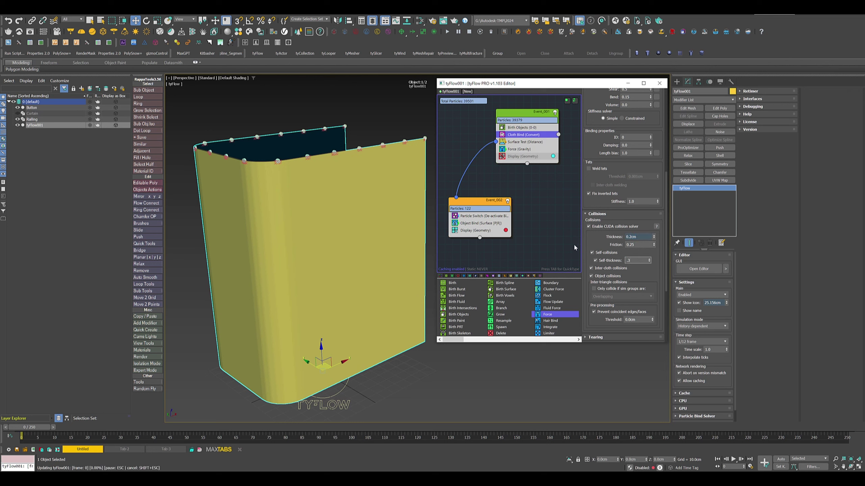
{"action": "key", "text": "Return"}
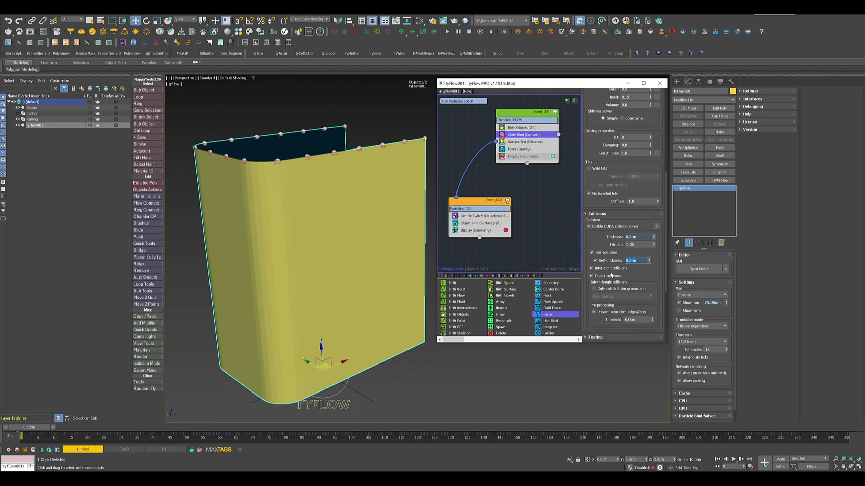
{"action": "double_click", "coordinate": [641, 245]}
{"action": "key", "text": "Return"}
{"action": "left_click", "coordinate": [732, 459]}
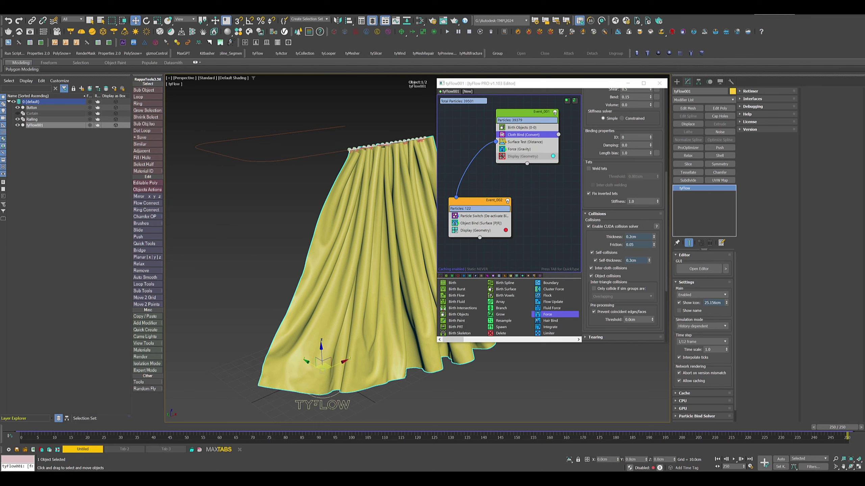
{"action": "left_click_drag", "start_coordinate": [845, 430], "coordinate": [34, 373]}
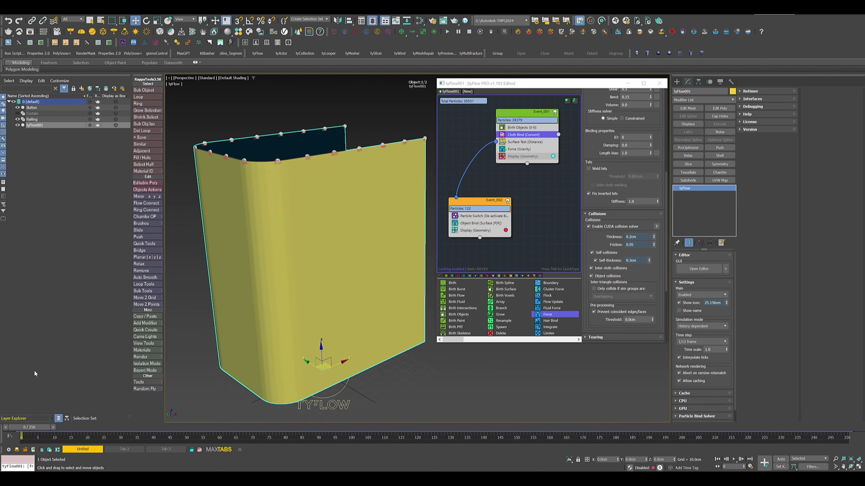
{"action": "left_click", "coordinate": [730, 459]}
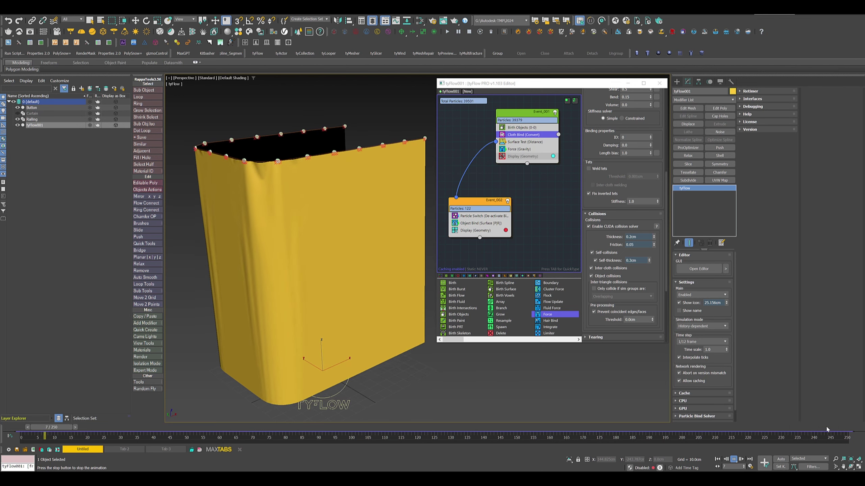
{"action": "left_click_drag", "start_coordinate": [825, 427], "coordinate": [21, 430]}
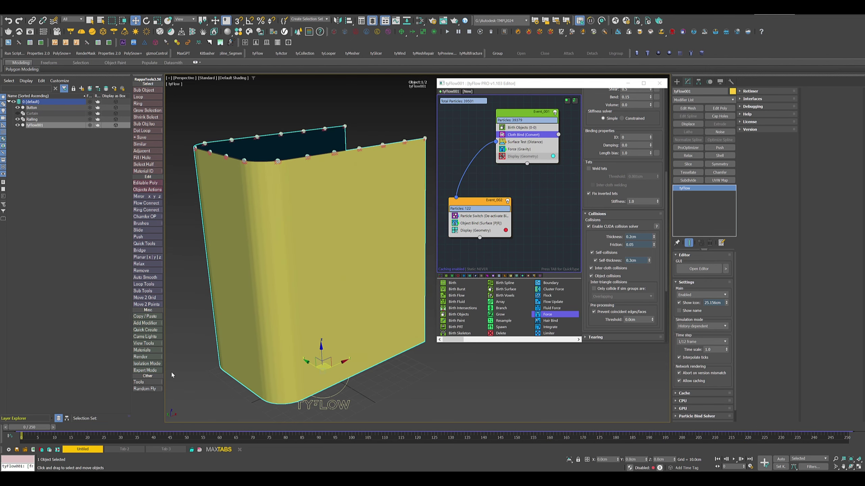
- Add a Slow operator to Event_001 that slows velocity by 9% on all axes
{"action": "scroll", "coordinate": [526, 332], "scroll_direction": "down", "scroll_amount": 3}
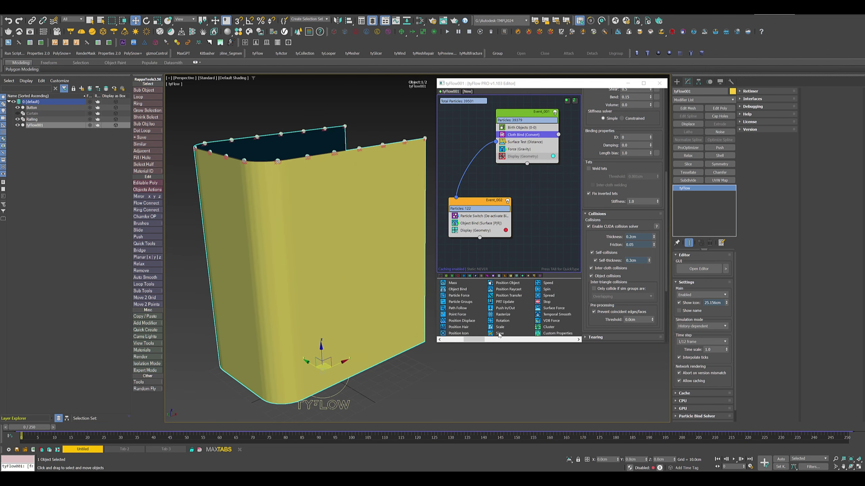
{"action": "left_click_drag", "start_coordinate": [499, 334], "coordinate": [520, 154]}
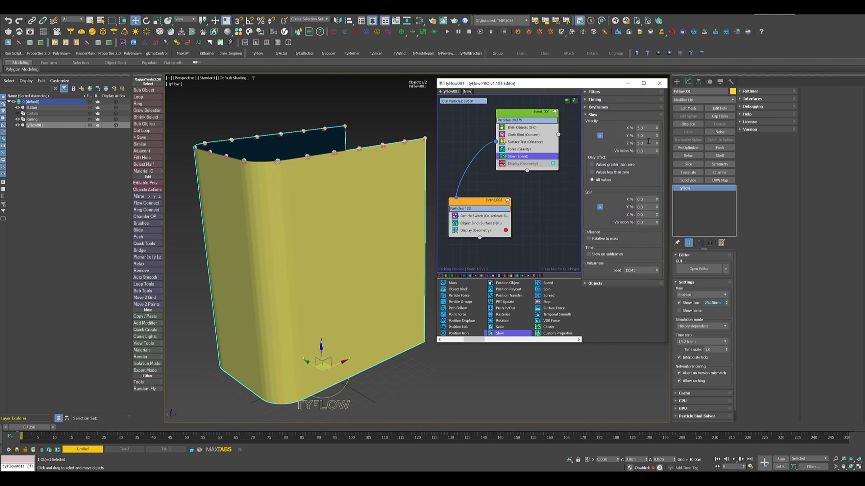
{"action": "double_click", "coordinate": [648, 128]}
{"action": "type", "text": "9"}
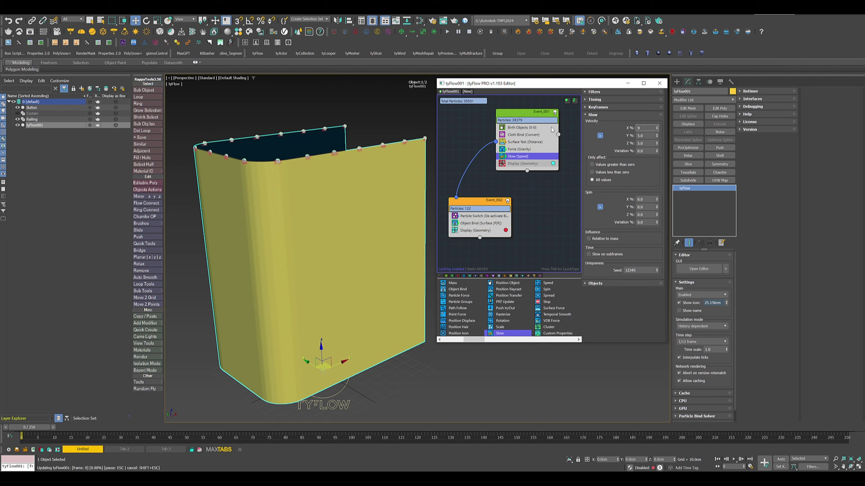
{"action": "key", "text": "Return"}
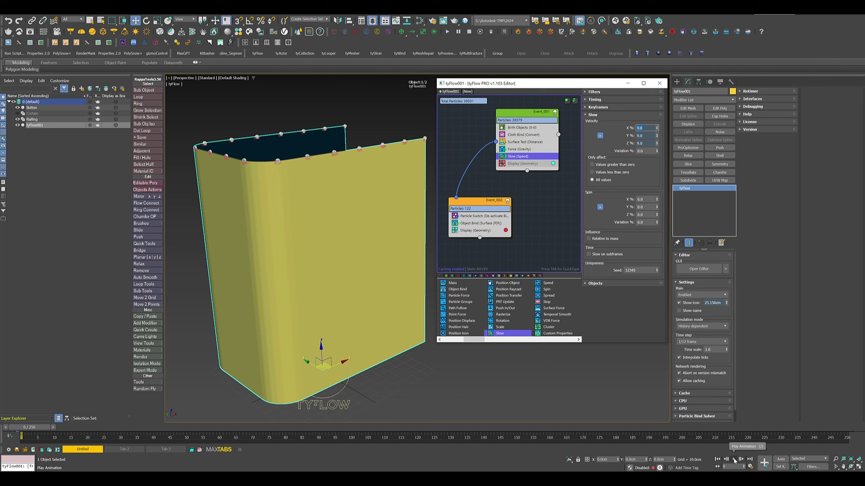
{"action": "left_click", "coordinate": [733, 459]}
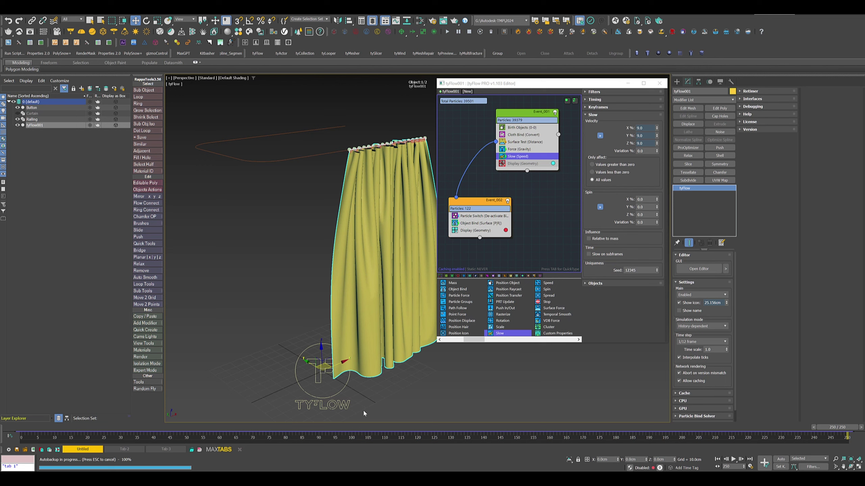
{"action": "key", "text": "Home"}
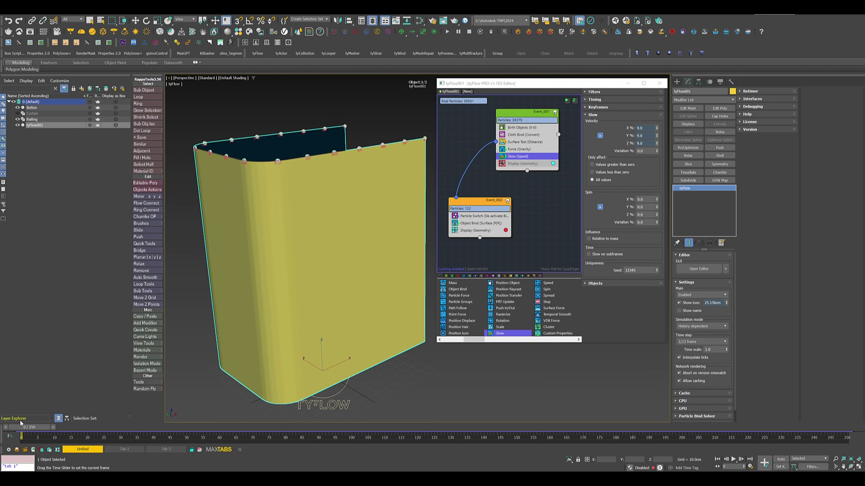
{"action": "left_click", "coordinate": [733, 460]}
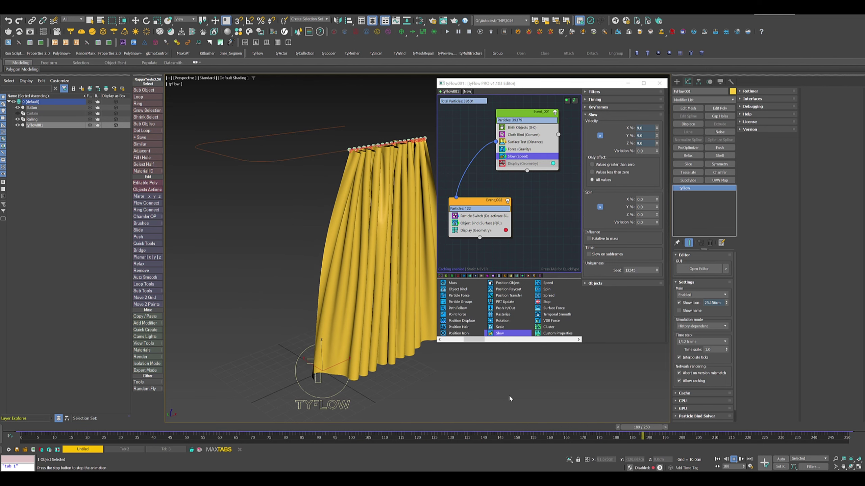
{"action": "left_click", "coordinate": [681, 428]}
{"action": "left_click_drag", "start_coordinate": [681, 429], "coordinate": [28, 367]}
- In Cloth Bind, enable Add shell to surface with 0.0cm outer and 0.1cm inner thickness
{"action": "scroll", "coordinate": [301, 137], "scroll_direction": "up", "scroll_amount": 3}
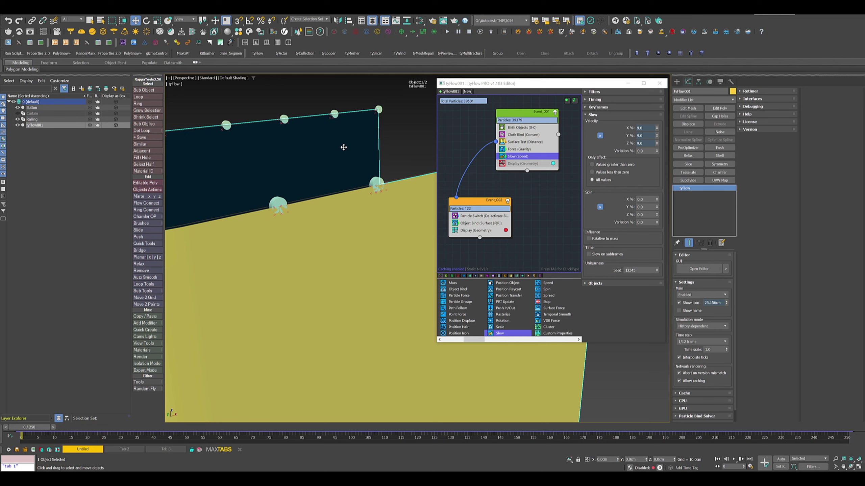
{"action": "scroll", "coordinate": [317, 218], "scroll_direction": "up", "scroll_amount": 5}
{"action": "scroll", "coordinate": [332, 222], "scroll_direction": "up", "scroll_amount": 6}
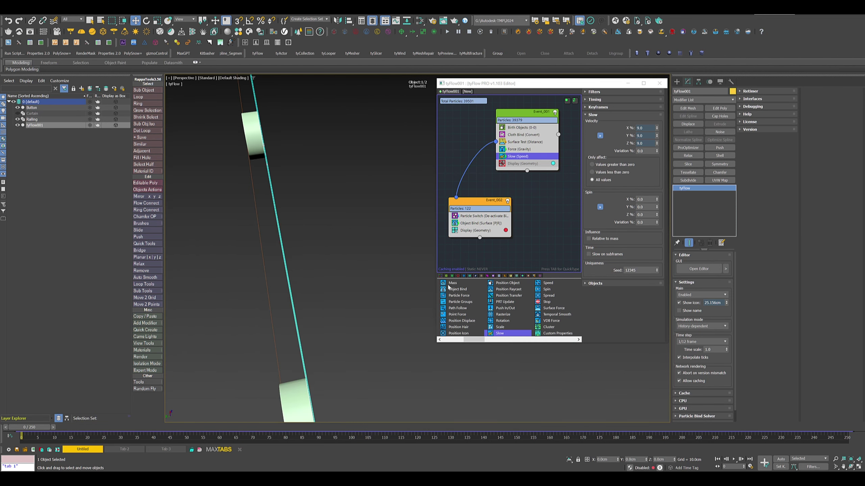
{"action": "left_click", "coordinate": [521, 136]}
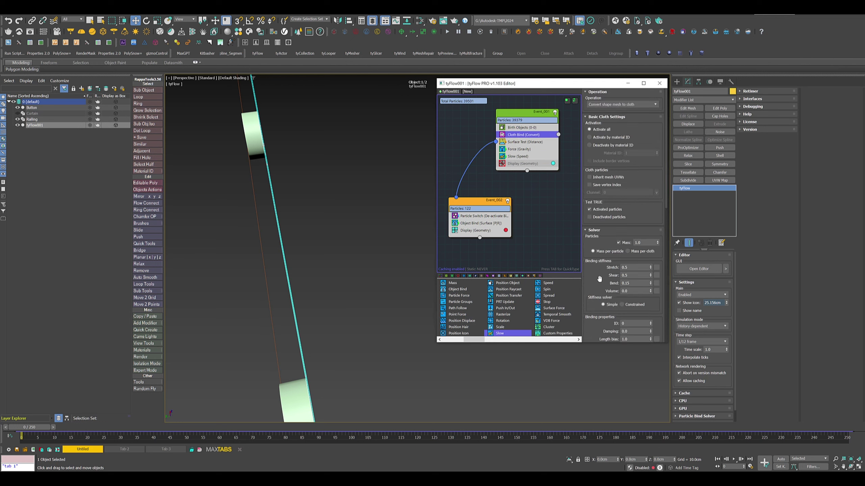
{"action": "left_click_drag", "start_coordinate": [598, 293], "coordinate": [595, 127]}
{"action": "scroll", "coordinate": [613, 280], "scroll_direction": "down", "scroll_amount": 5}
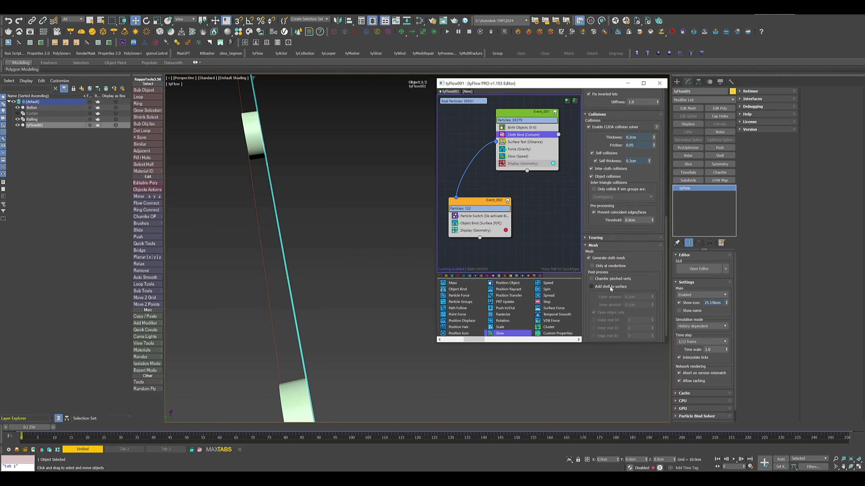
{"action": "left_click", "coordinate": [592, 287]}
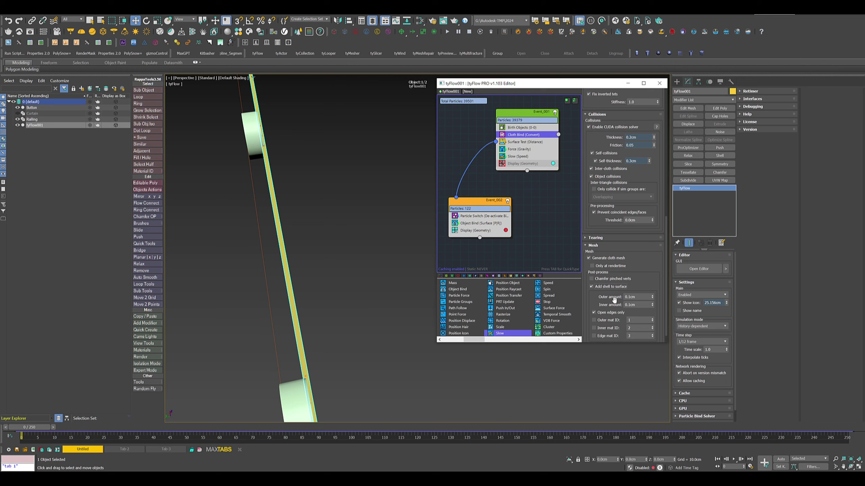
{"action": "left_click", "coordinate": [653, 298]}
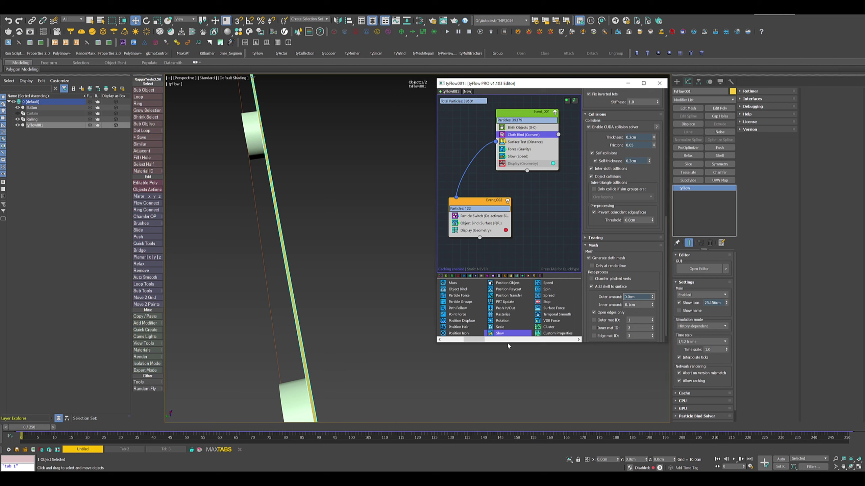
{"action": "key", "text": "Tab"}
- Orbit around the curtain and scrub the timeline to check how the shelled cloth drapes
{"action": "middle_click_drag", "start_coordinate": [373, 293], "coordinate": [347, 310], "text": "alt"}
{"action": "key", "text": "z"}
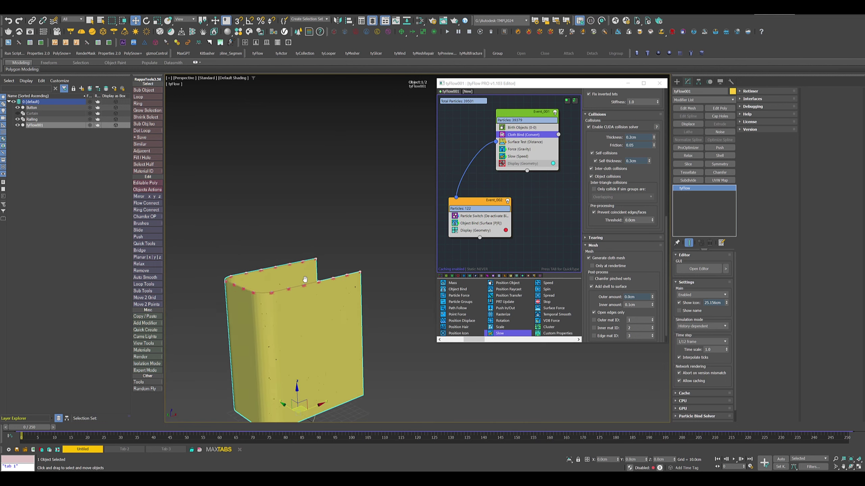
{"action": "middle_click_drag", "start_coordinate": [301, 281], "coordinate": [355, 239], "text": "alt"}
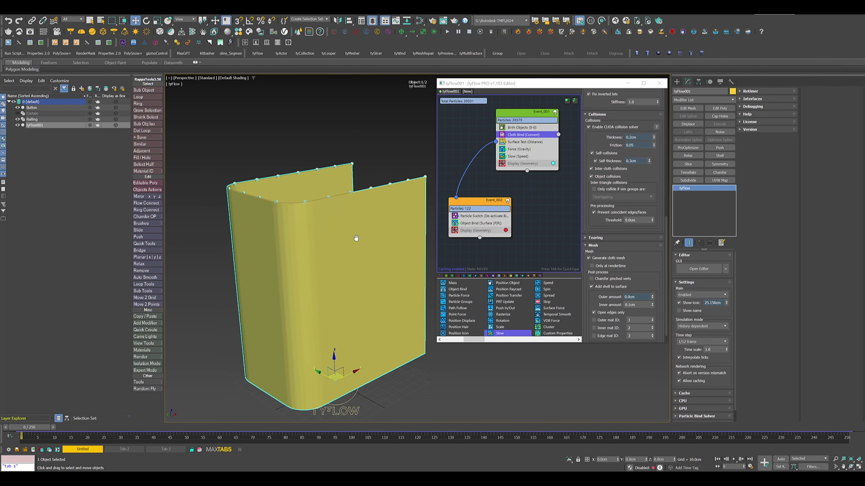
{"action": "left_click_drag", "start_coordinate": [37, 427], "coordinate": [254, 425]}
{"action": "key", "text": "w"}
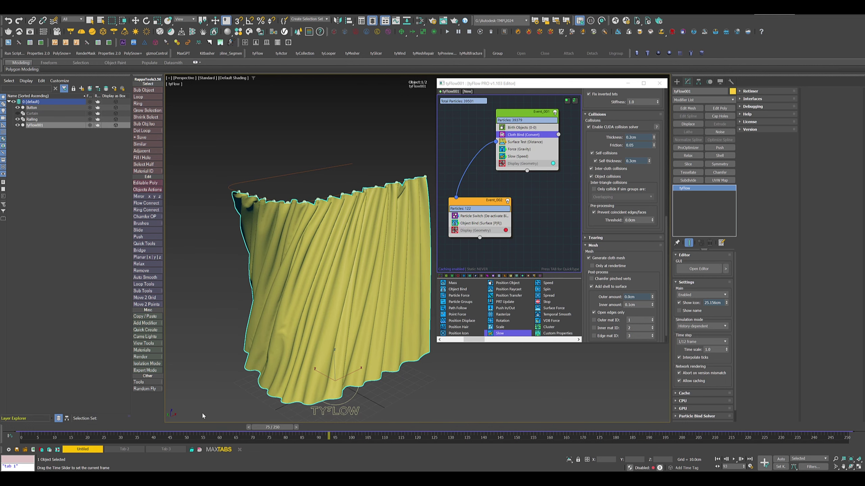
{"action": "left_click_drag", "start_coordinate": [202, 416], "coordinate": [24, 403]}
- Hide the Button objects in the Scene Explorer, check the drape, and return to frame 0
{"action": "key", "text": "w"}
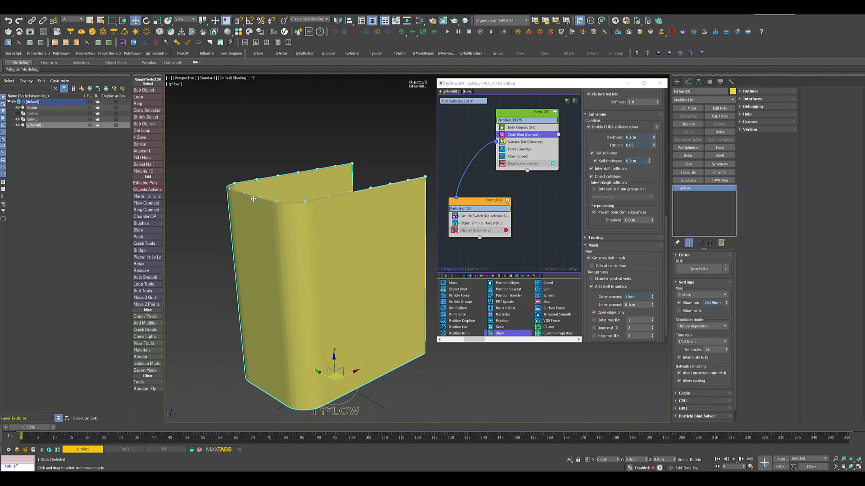
{"action": "left_click", "coordinate": [17, 108]}
{"action": "left_click_drag", "start_coordinate": [49, 427], "coordinate": [24, 396]}
{"action": "key", "text": "w"}
{"action": "middle_click_drag", "start_coordinate": [392, 330], "coordinate": [378, 297]}
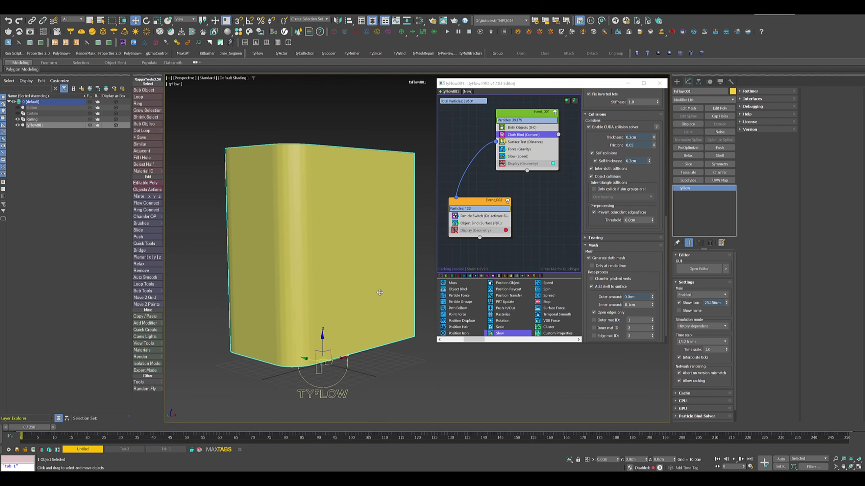